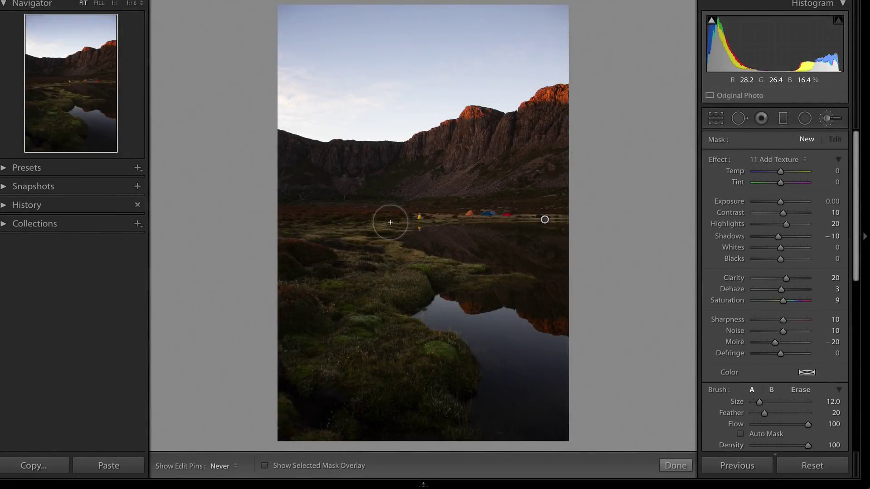
# Paint the Adjustment Brush across the foreground grass and show the red mask overlay.
pyautogui.moveTo(390, 222)
pyautogui.mouseDown()
pyautogui.moveTo(433, 329)
pyautogui.moveTo(423, 419)
pyautogui.mouseUp()
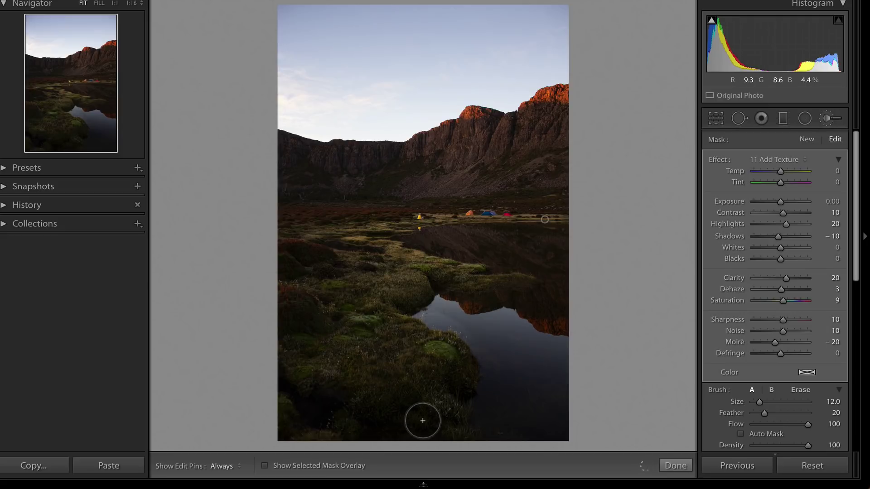
pyautogui.press('o')
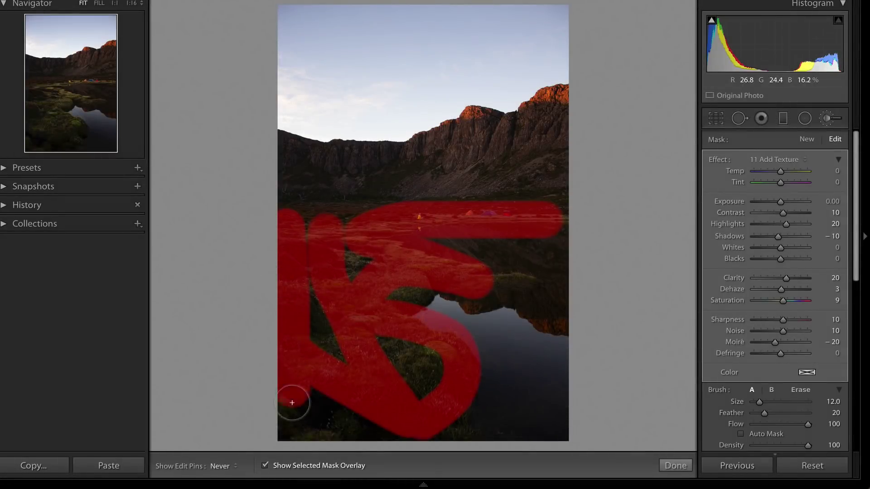
# Extend the mask along the left side and cycle the overlay through green and white back to red.
pyautogui.moveTo(291, 402)
pyautogui.mouseDown()
pyautogui.moveTo(370, 422)
pyautogui.moveTo(317, 398)
pyautogui.moveTo(346, 363)
pyautogui.moveTo(373, 385)
pyautogui.moveTo(384, 361)
pyautogui.mouseUp()
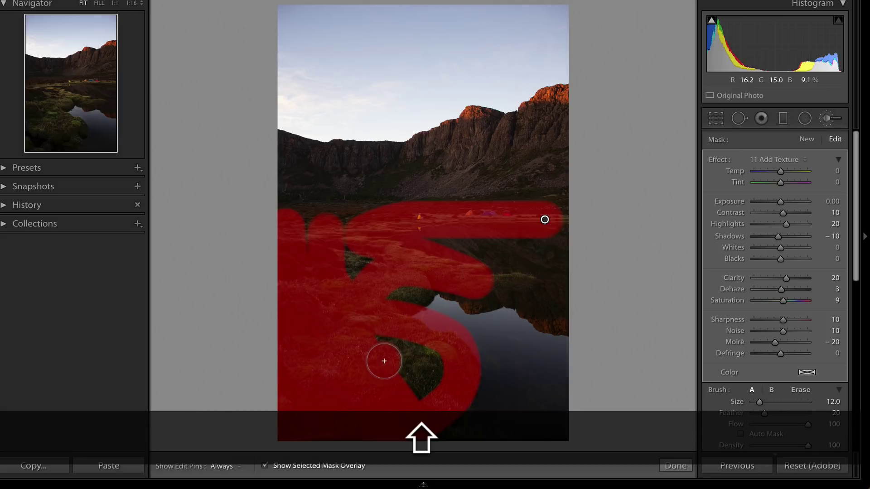
pyautogui.hotkey('shift', 'o')
pyautogui.hotkey('shift', 'o')
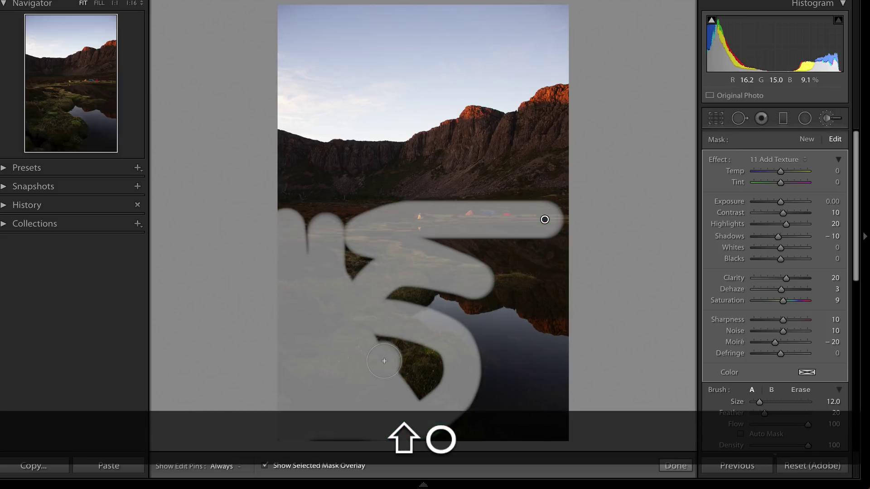
pyautogui.hotkey('shift', 'o')
pyautogui.hotkey('shift', 'o')
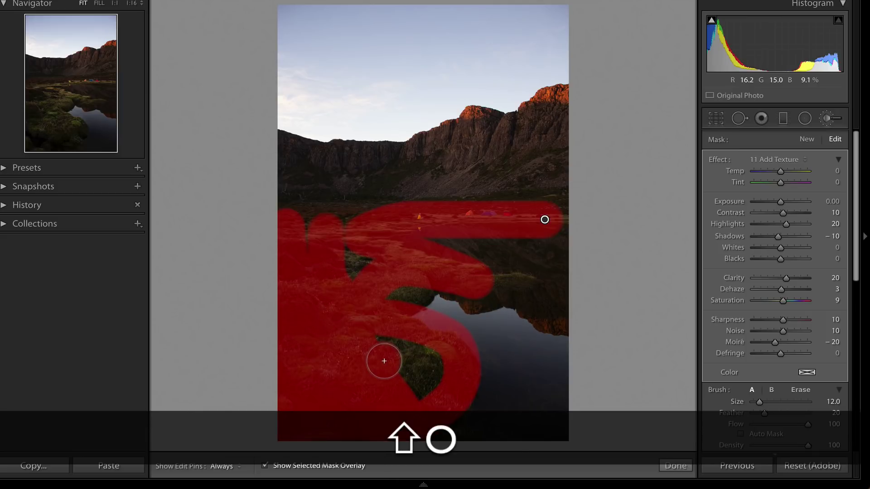
pyautogui.hotkey('shift', 'o')
pyautogui.hotkey('shift', 'o')
pyautogui.hotkey('shift', 'o')
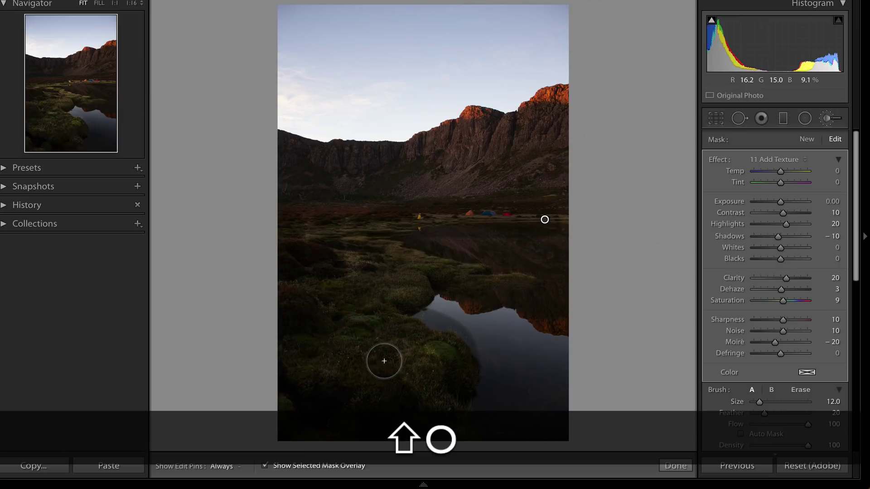
# Hide the edit pins, then bring back the pins and the red overlay.
pyautogui.press('h')
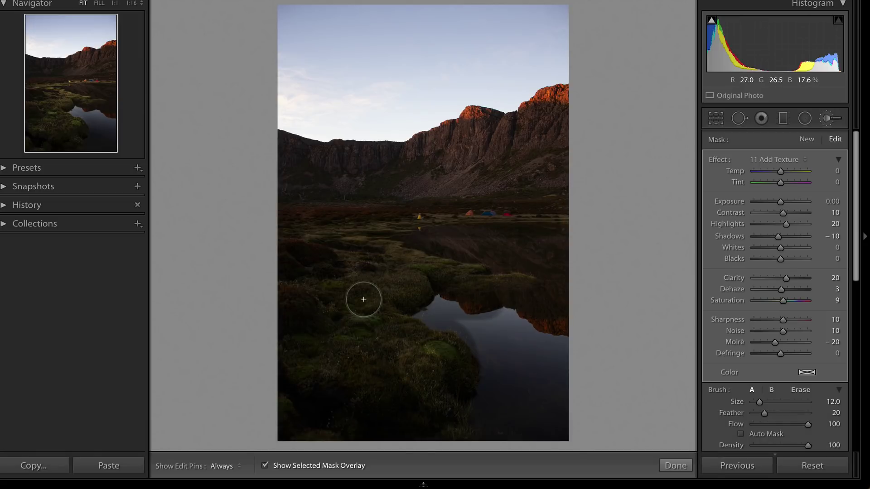
pyautogui.hotkey('shift', 'o')
pyautogui.press('h')
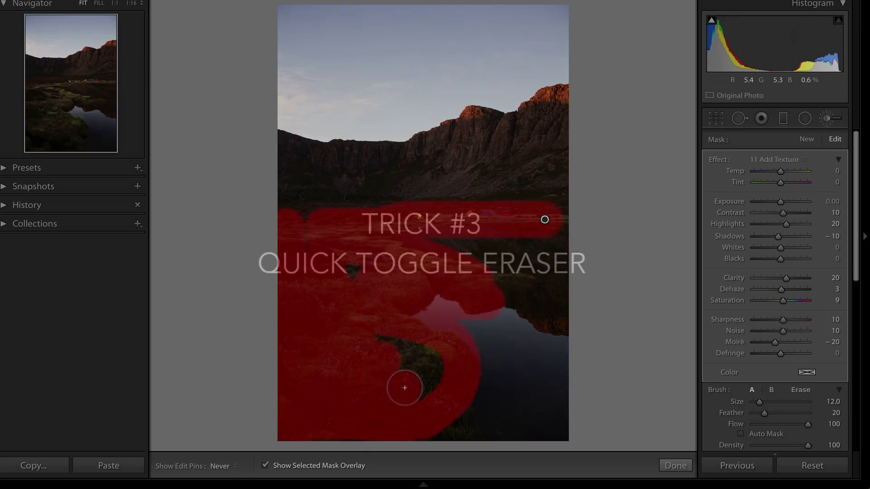
# Use the Alt Erase brush to remove mask spill over the lake along the far shoreline.
pyautogui.press('h')
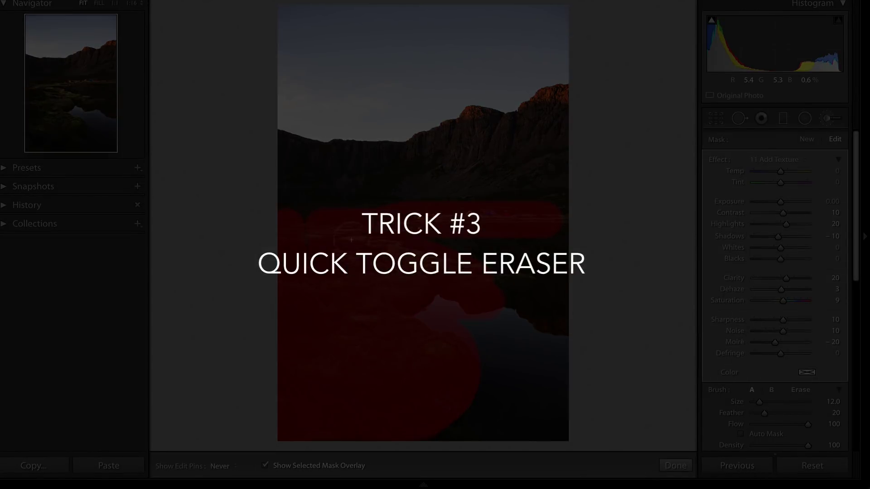
pyautogui.press('h')
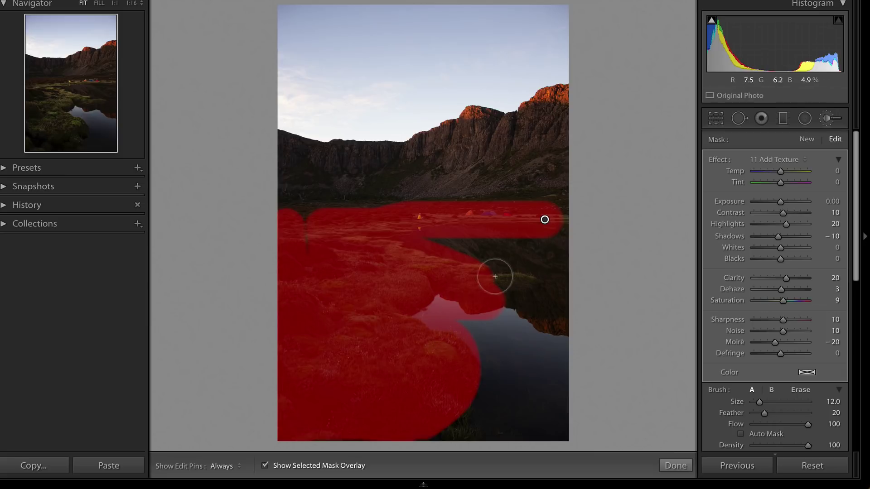
pyautogui.press('alt')
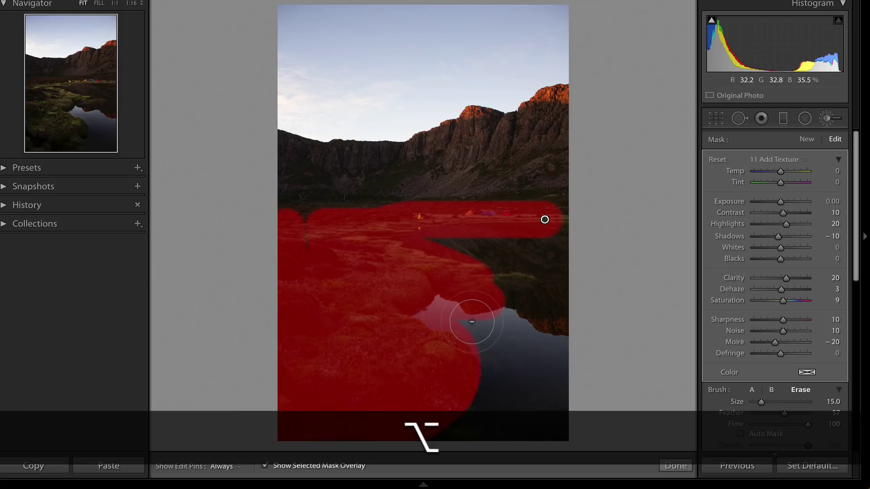
pyautogui.scroll(-3, 473, 323)
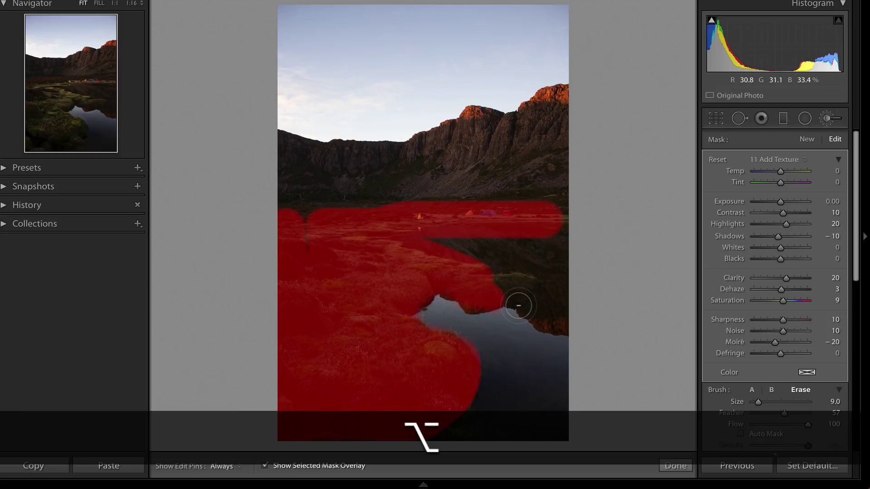
pyautogui.press('alt')
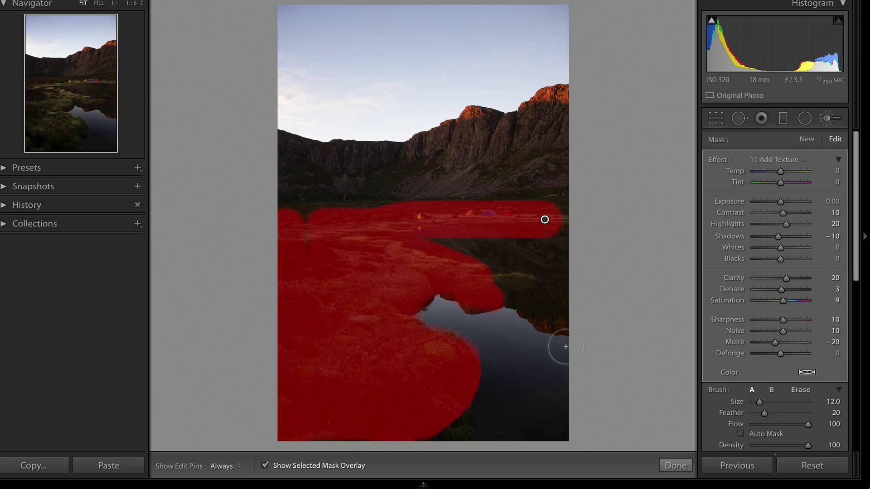
pyautogui.press('alt')
pyautogui.moveTo(512, 268); pyautogui.dragTo(470, 213)
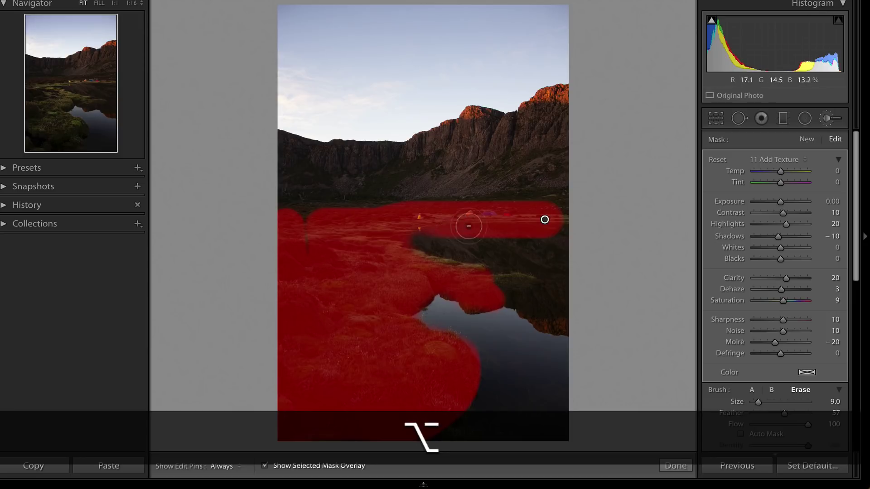
pyautogui.press('alt')
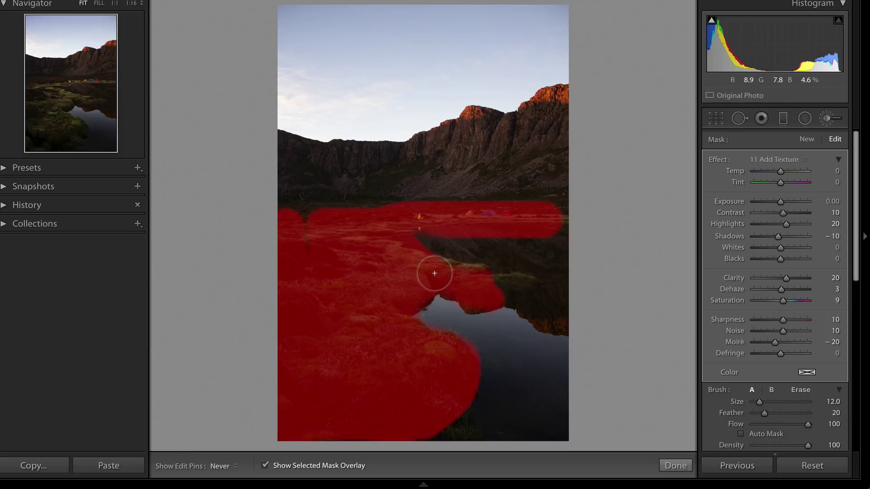
pyautogui.press('h')
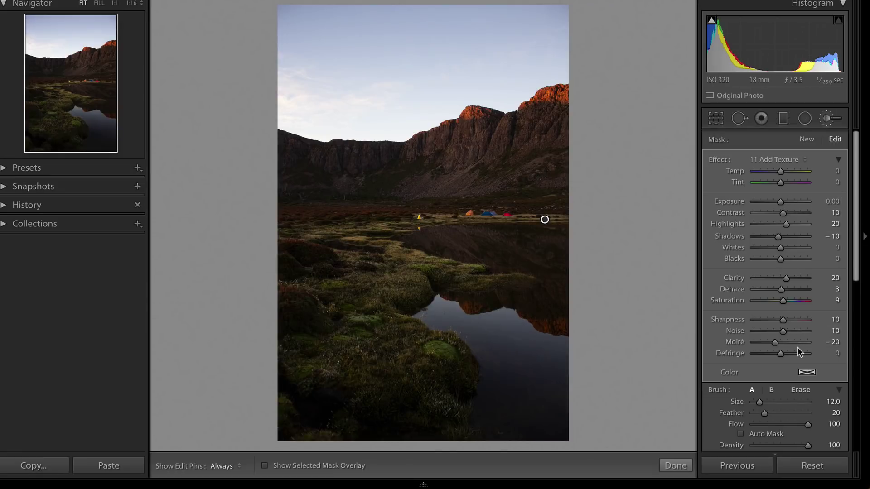
# Alt-drag the pin to boost, then reduce, the effect strength, and reset all effect values to zero.
pyautogui.press('alt')
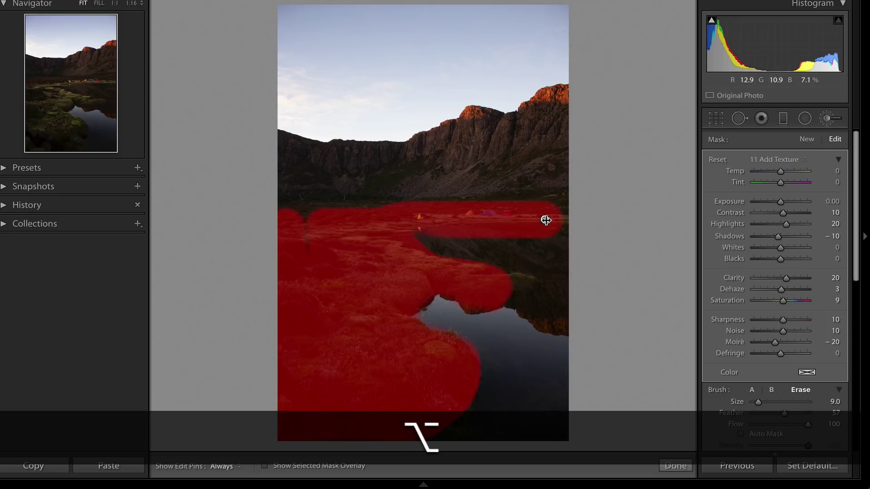
pyautogui.moveTo(544, 219)
pyautogui.mouseDown()
pyautogui.moveTo(488, 225)
pyautogui.moveTo(670, 220)
pyautogui.mouseUp()
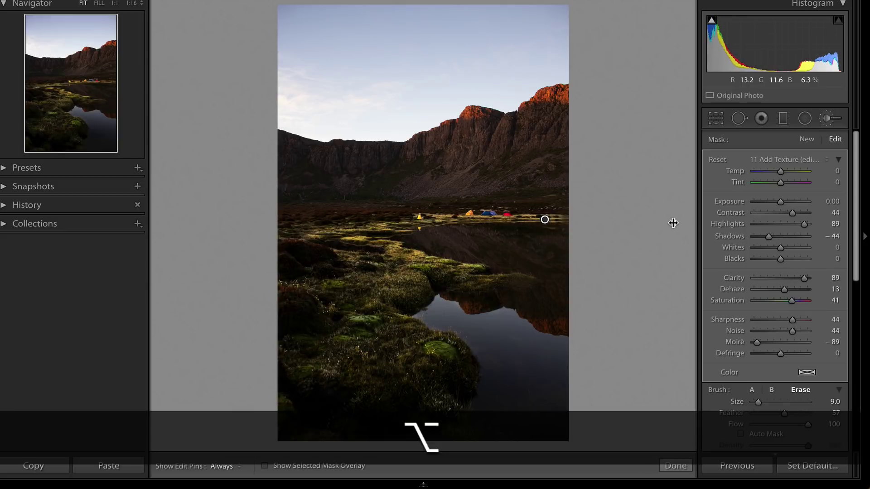
pyautogui.moveTo(606, 223)
pyautogui.mouseDown()
pyautogui.moveTo(476, 233)
pyautogui.moveTo(578, 224)
pyautogui.mouseUp()
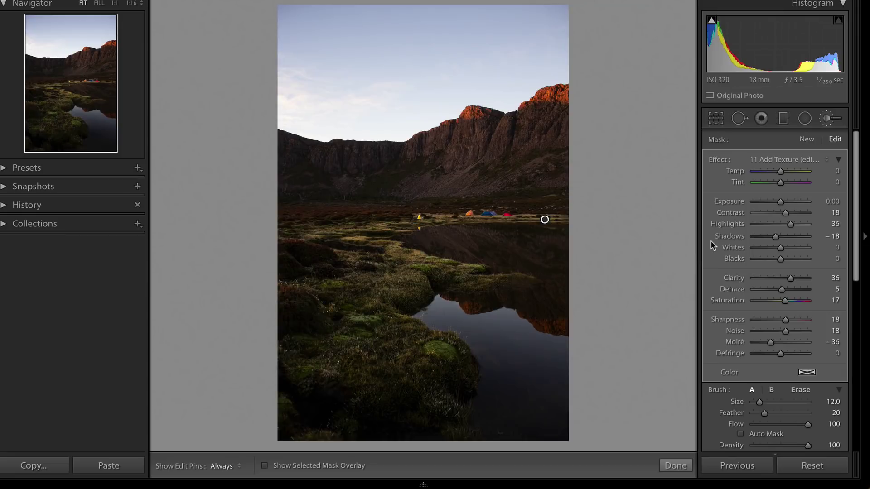
pyautogui.press('alt')
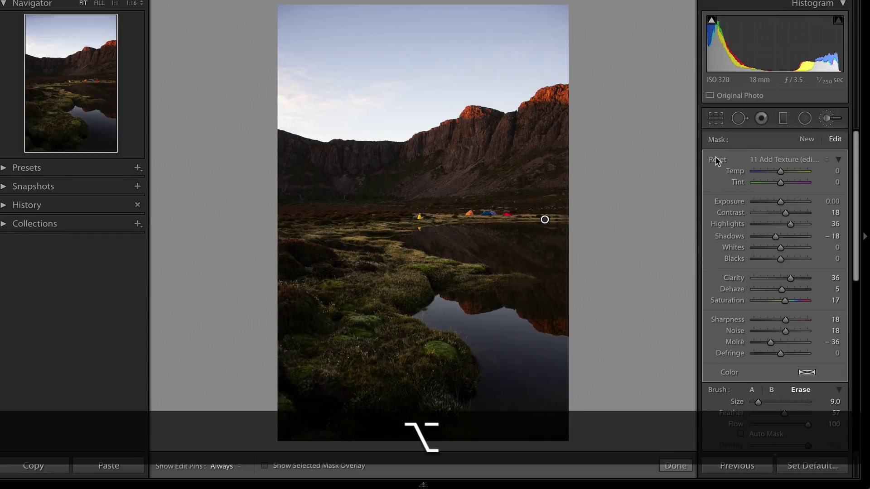
pyautogui.click(717, 161)
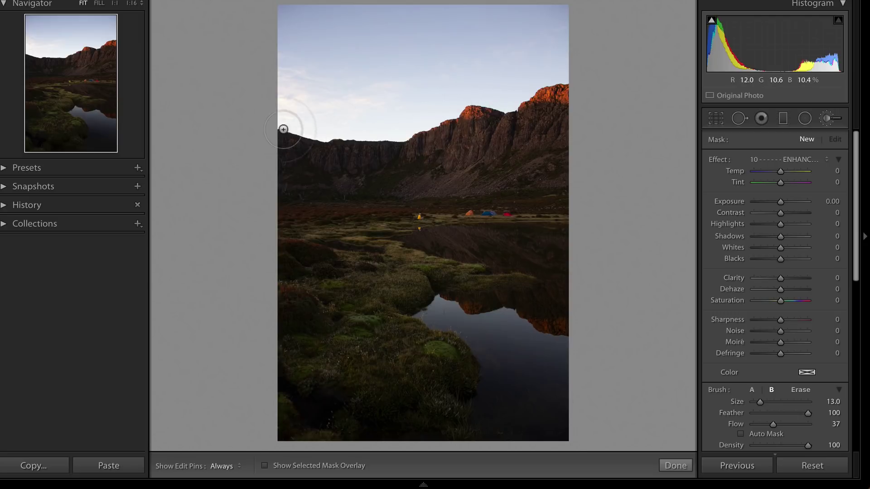
# Turn on Auto Mask, enlarge the brush, and paint the mask across the sky.
pyautogui.press('h')
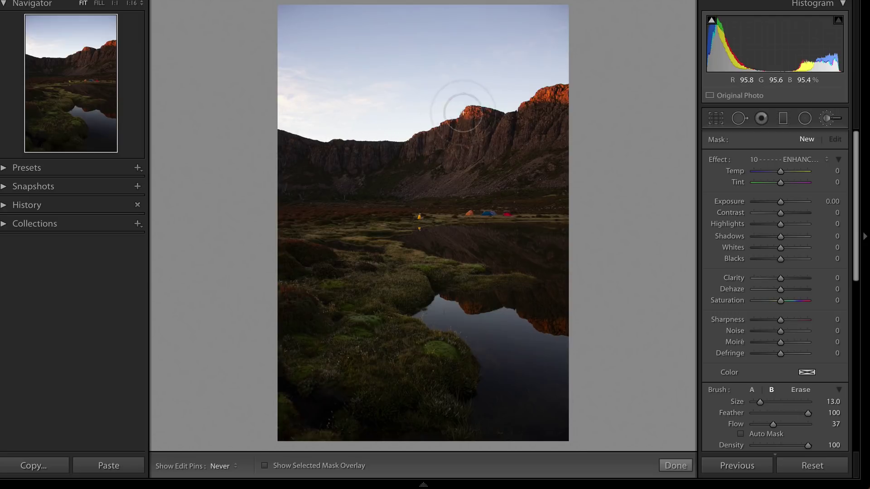
pyautogui.press('h')
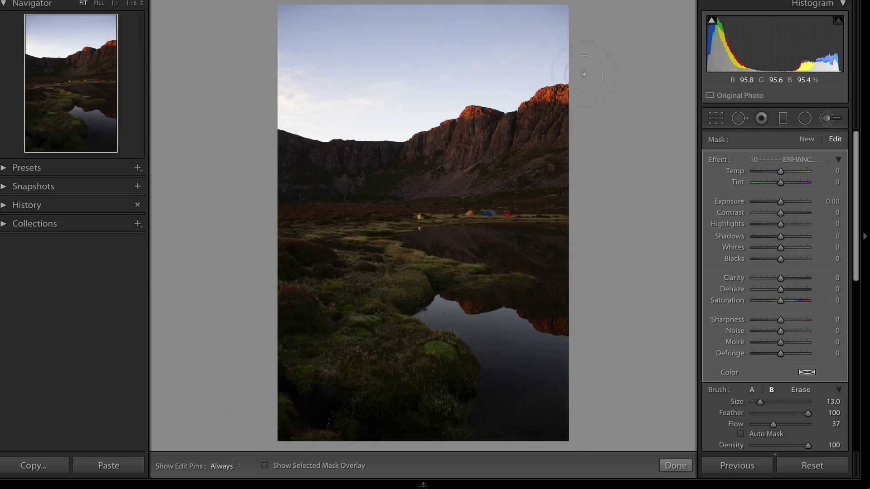
pyautogui.scroll(-3, 724, 240)
pyautogui.scroll(-3, 724, 241)
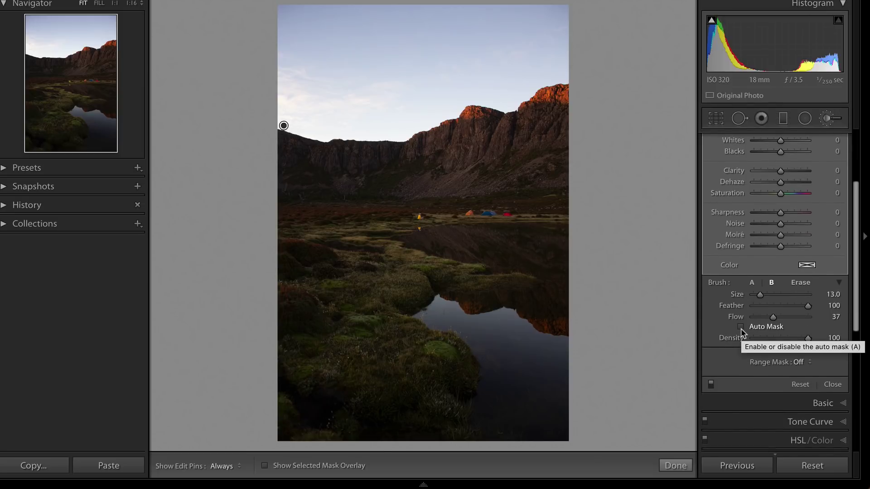
pyautogui.click(741, 327)
pyautogui.scroll(5, 485, 78)
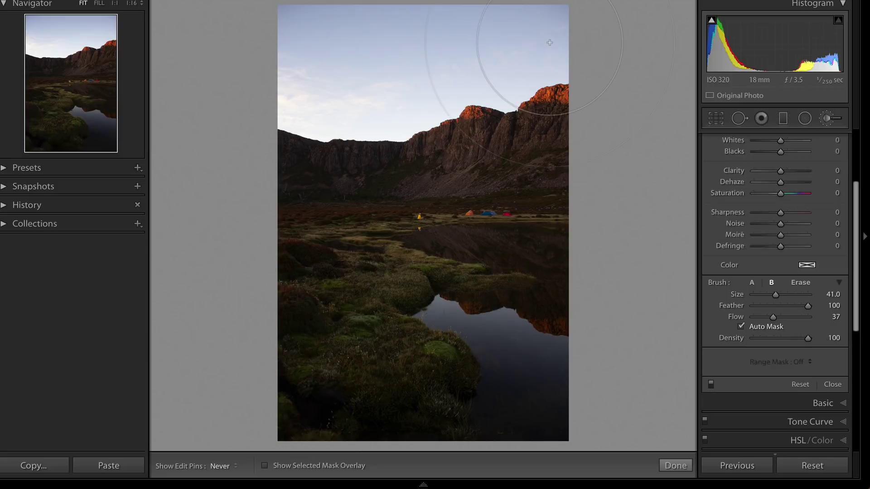
pyautogui.press('h')
pyautogui.press('o')
pyautogui.moveTo(366, 74)
pyautogui.mouseDown()
pyautogui.moveTo(414, 80)
pyautogui.moveTo(323, 73)
pyautogui.mouseUp()
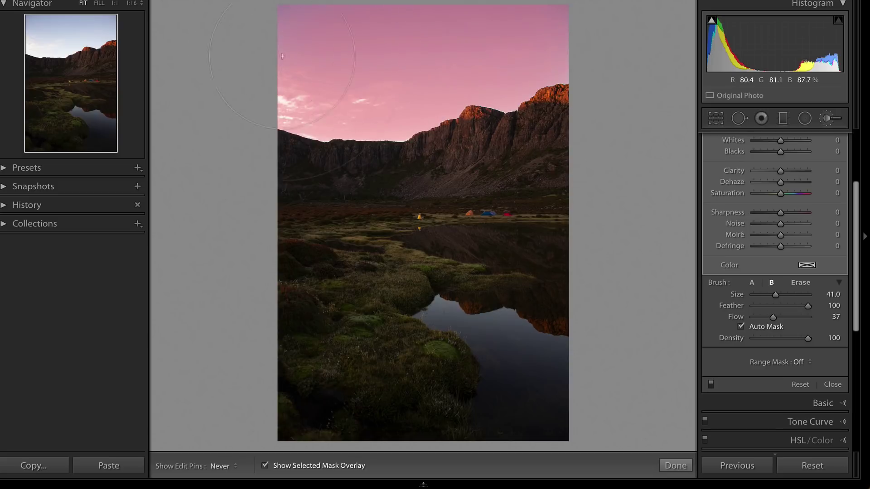
# Hide the overlay and set the sky's Contrast to 32 and Exposure to -0.43.
pyautogui.press('h')
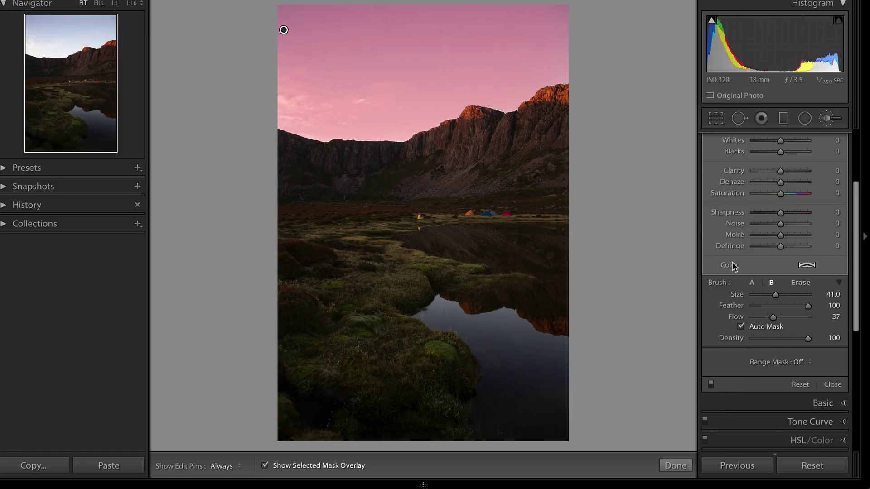
pyautogui.press('o')
pyautogui.scroll(3, 737, 203)
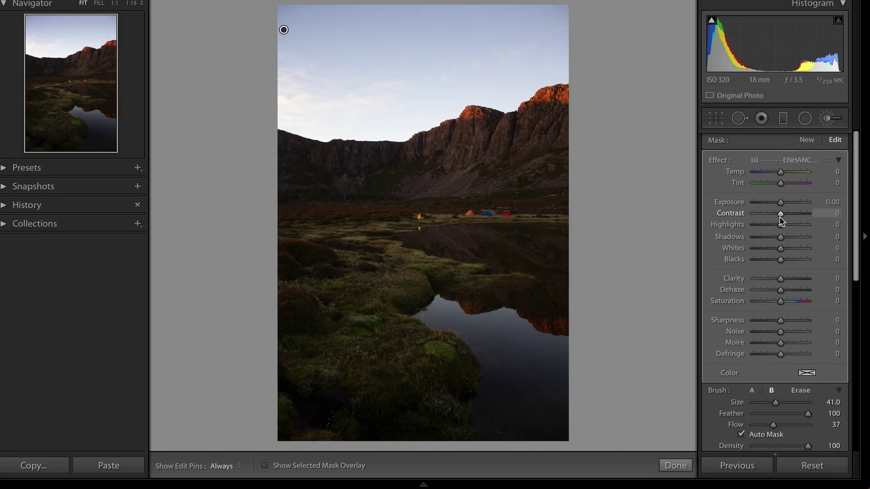
pyautogui.click(789, 214)
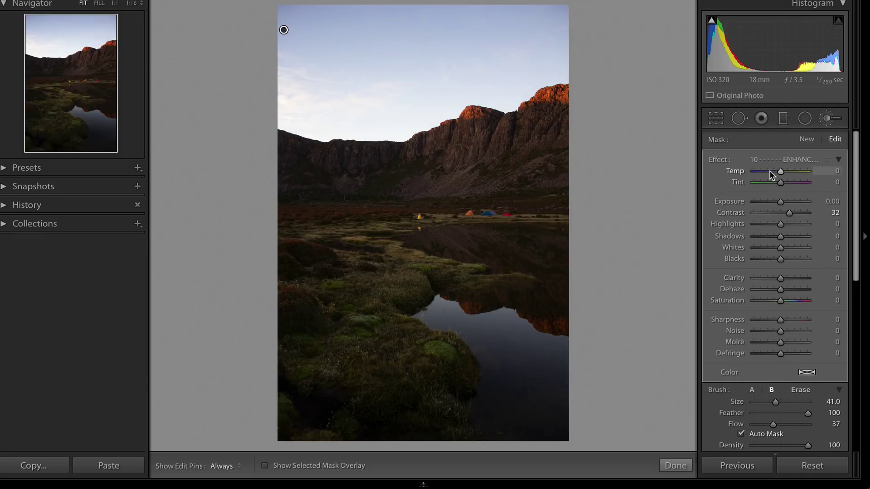
pyautogui.click(774, 202)
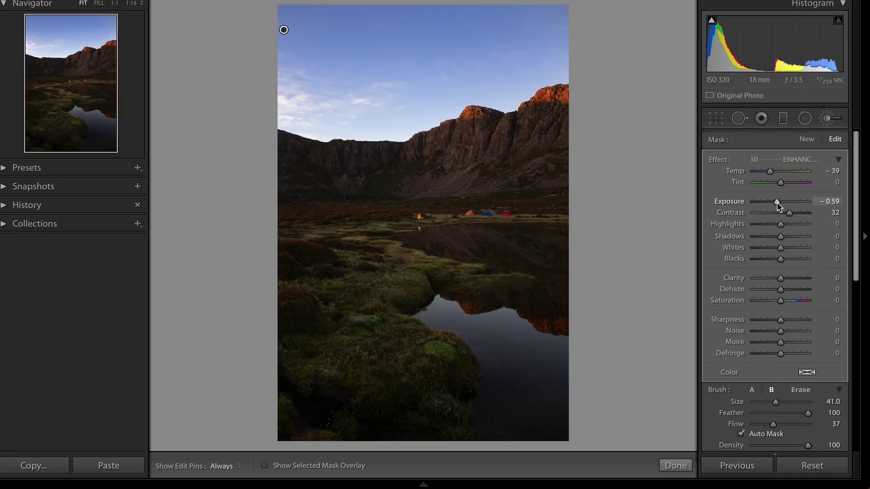
pyautogui.moveTo(778, 206); pyautogui.dragTo(778, 206)
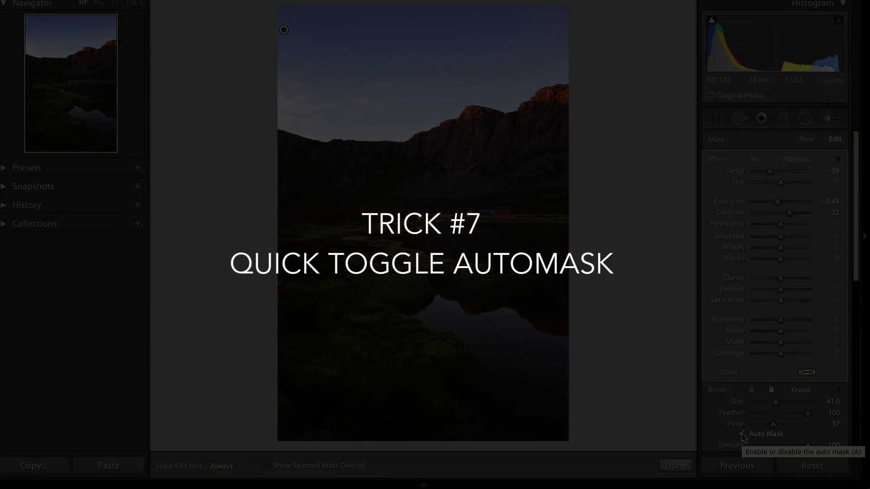
# Delete the previous mask, turn off Auto Mask, select brush A, and show the red overlay.
pyautogui.press('BackSpace')
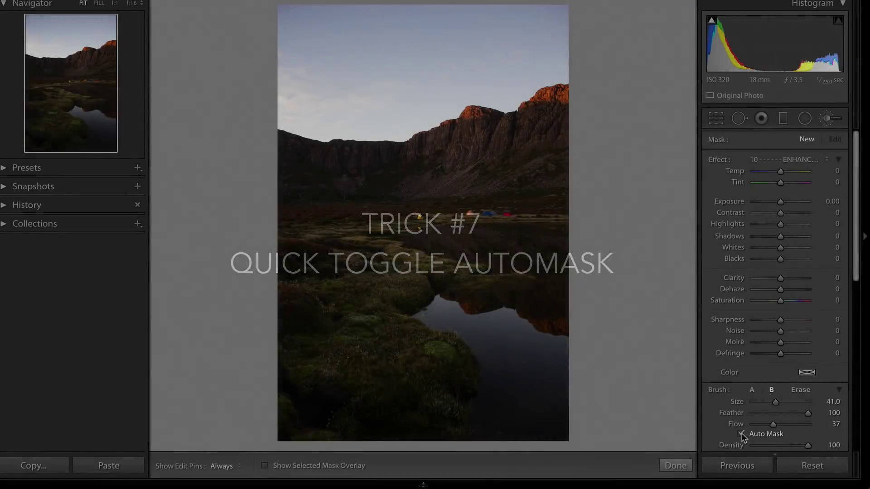
pyautogui.press('a')
pyautogui.scroll(-1, 727, 442)
pyautogui.scroll(-2, 727, 441)
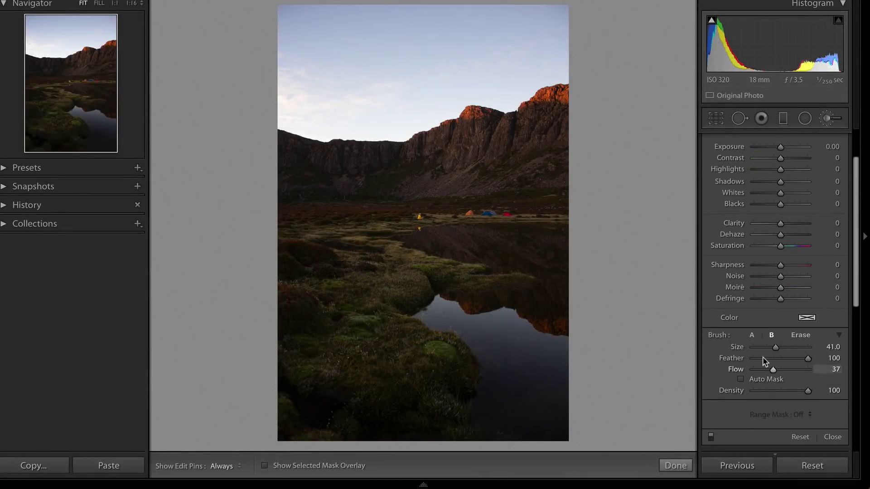
pyautogui.click(752, 335)
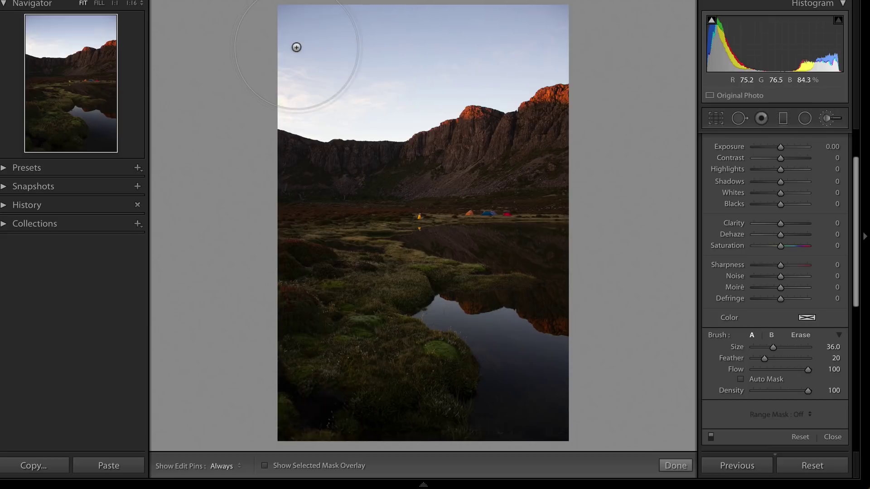
pyautogui.press('super')
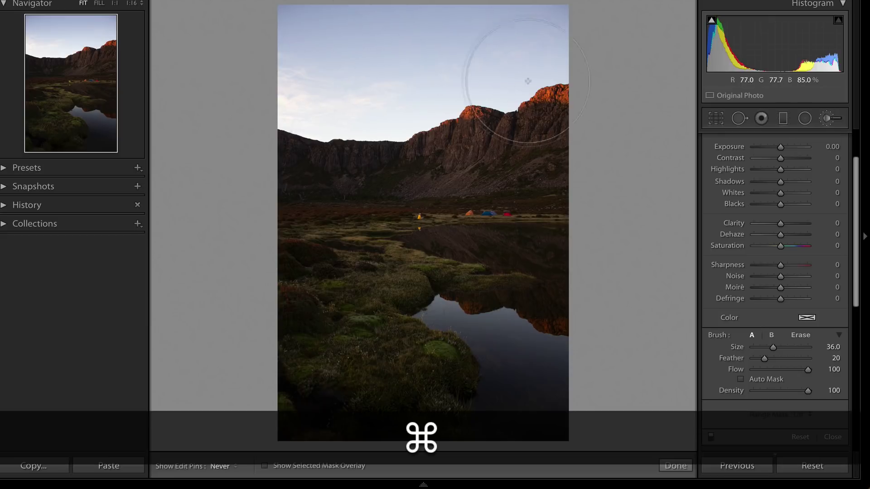
pyautogui.press('super+o')
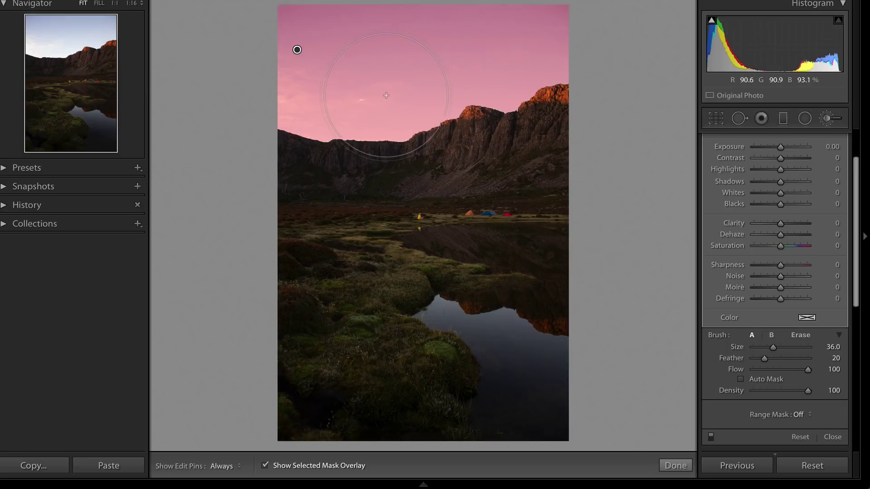
# Paint the new mask over the ridge, mountains, water and foreground.
pyautogui.moveTo(337, 119); pyautogui.dragTo(503, 240)
pyautogui.press('h')
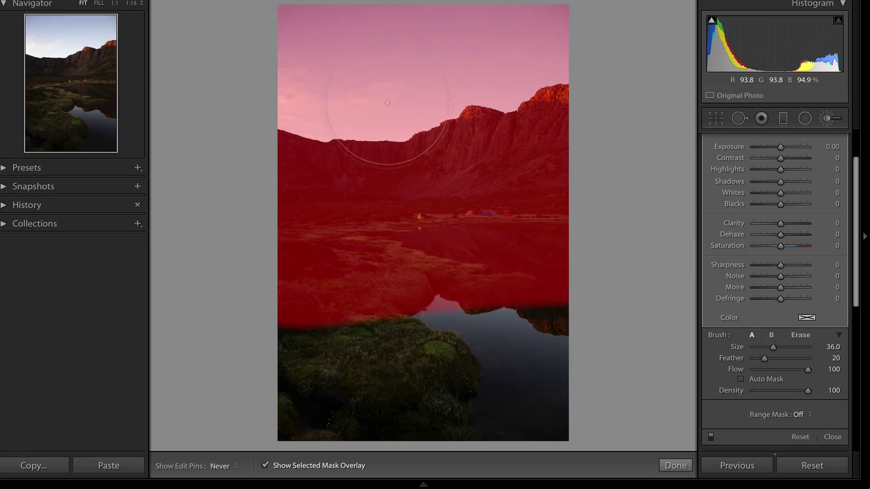
pyautogui.press('h')
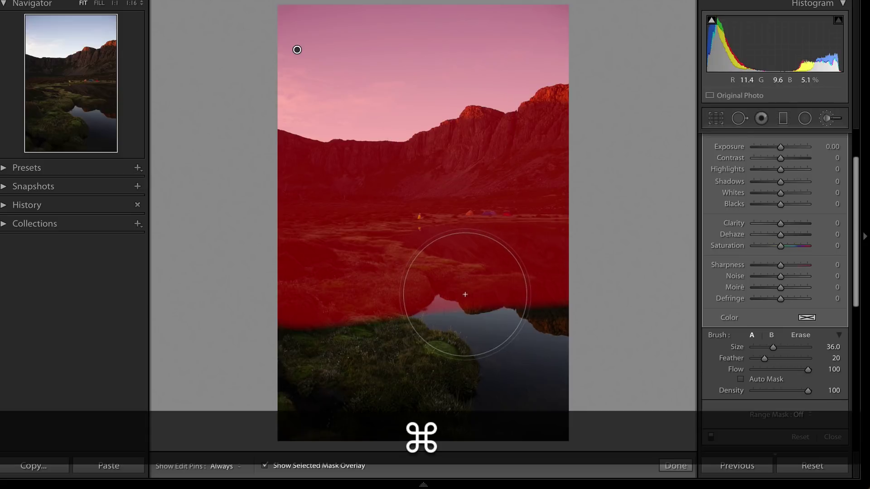
pyautogui.press('h')
pyautogui.moveTo(460, 296)
pyautogui.mouseDown()
pyautogui.moveTo(517, 373)
pyautogui.moveTo(472, 295)
pyautogui.mouseUp()
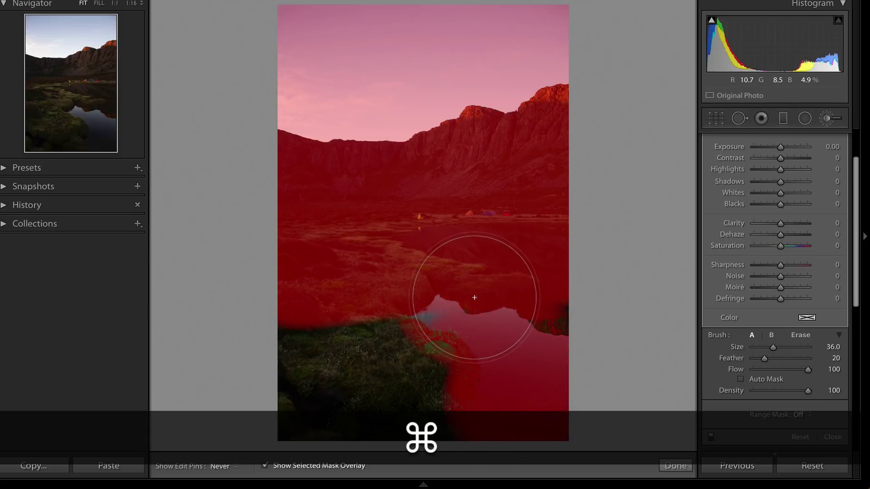
pyautogui.press('h')
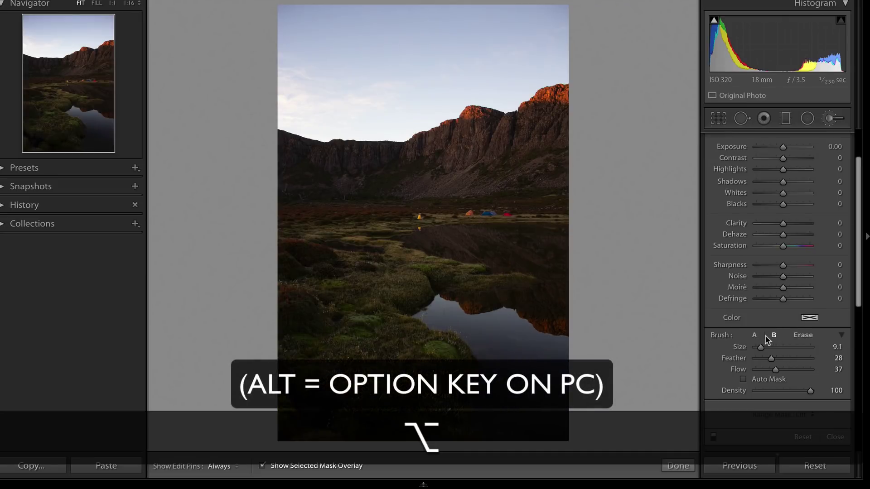
# Toggle Erase and brushes A/B, settling on brush A: size 58, feather 20, flow 100.
pyautogui.press('alt')
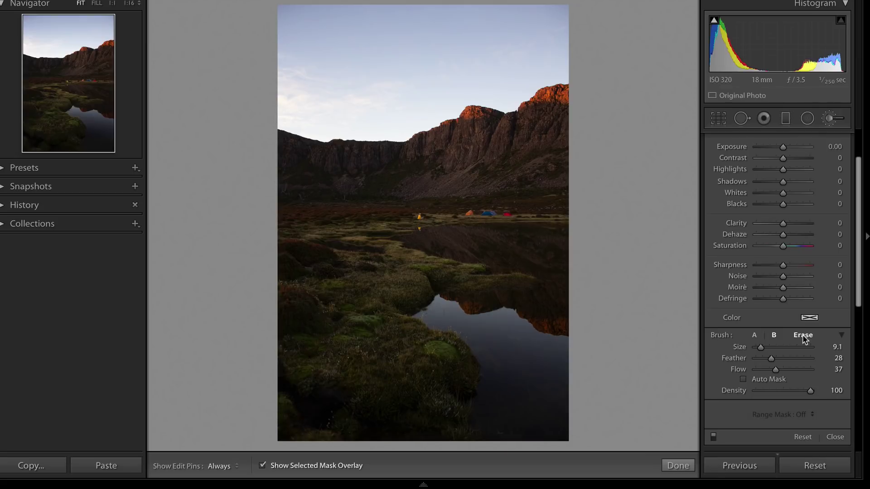
pyautogui.press('/')
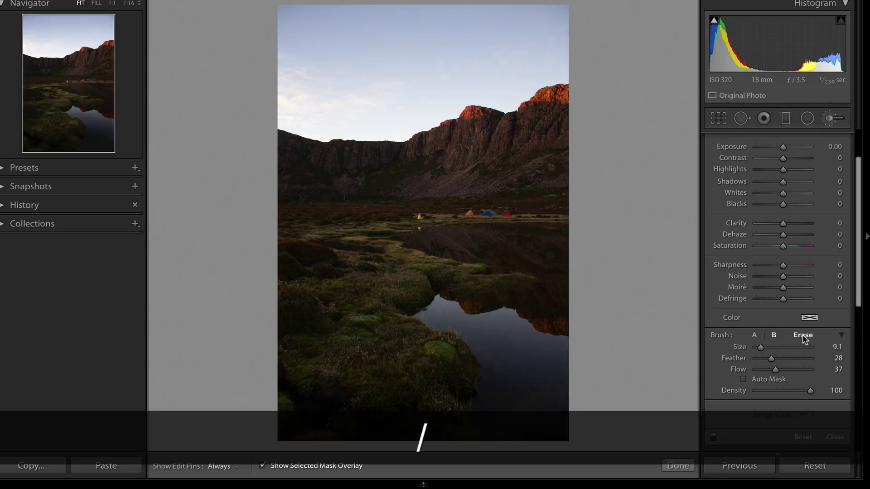
pyautogui.press('/')
pyautogui.click(756, 336)
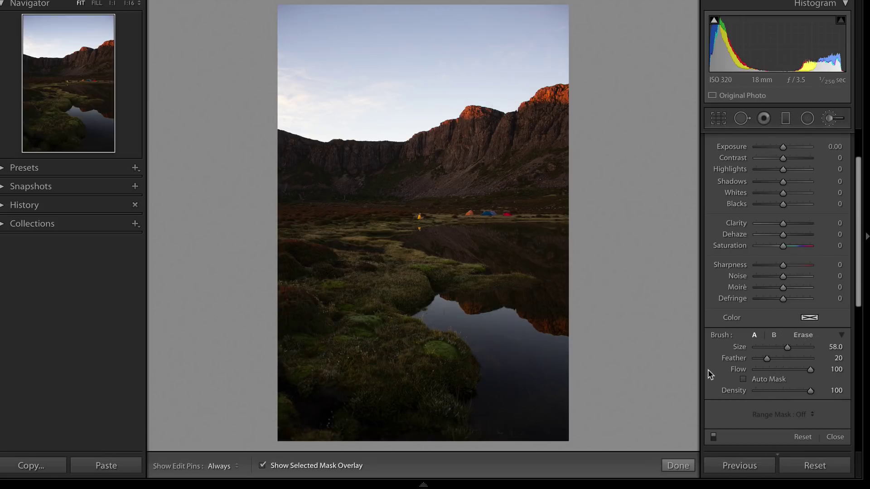
pyautogui.press('/')
pyautogui.press('/')
pyautogui.press('/')
pyautogui.press('/')
# Set Feather to 56, paint across the sky and cliffs, and raise Contrast to 41.
pyautogui.click(786, 359)
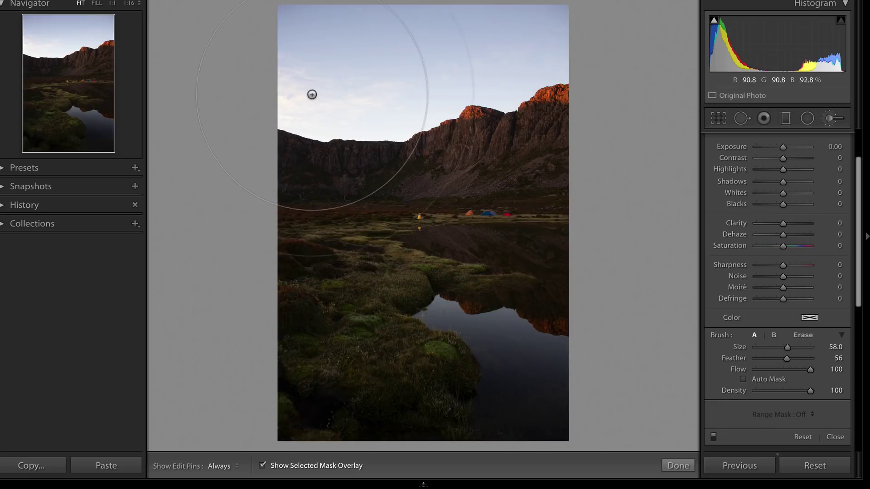
pyautogui.moveTo(294, 80)
pyautogui.mouseDown()
pyautogui.moveTo(382, 81)
pyautogui.moveTo(446, 116)
pyautogui.mouseUp()
pyautogui.moveTo(783, 157); pyautogui.dragTo(793, 156)
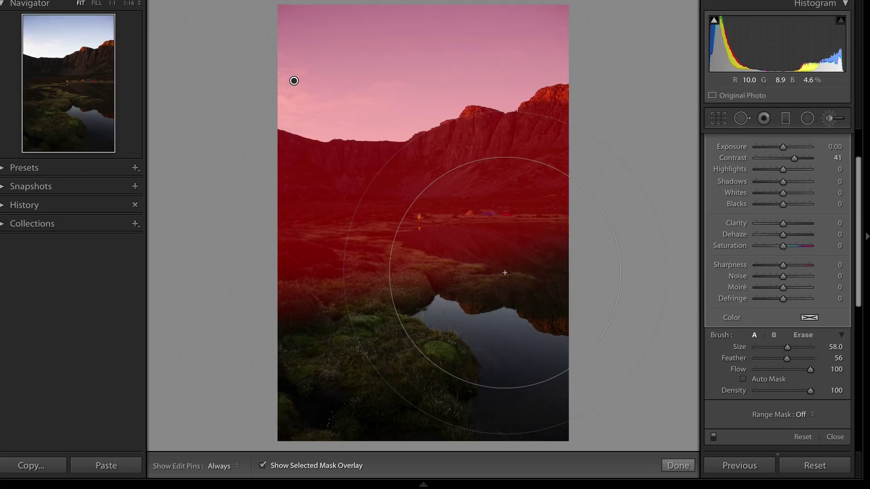
# Hide the red overlay, toggle the edit pins, and swap to brush B and back to A.
pyautogui.press('o')
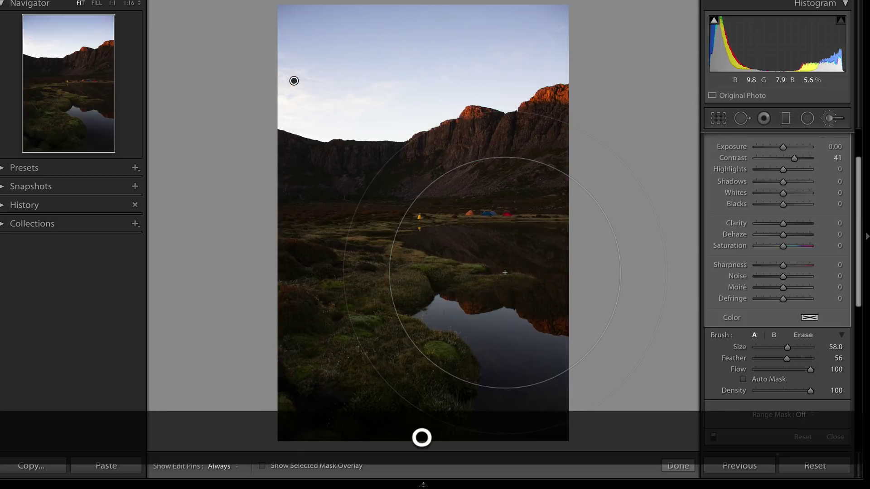
pyautogui.press('/')
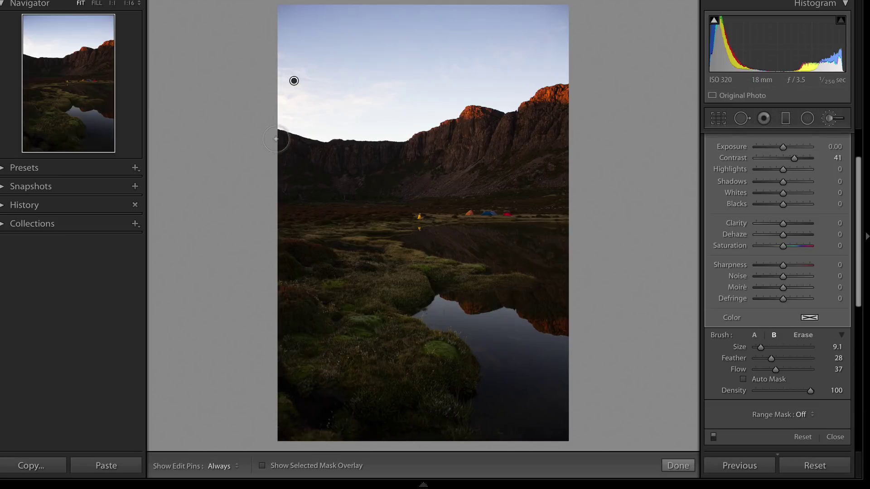
pyautogui.press('h')
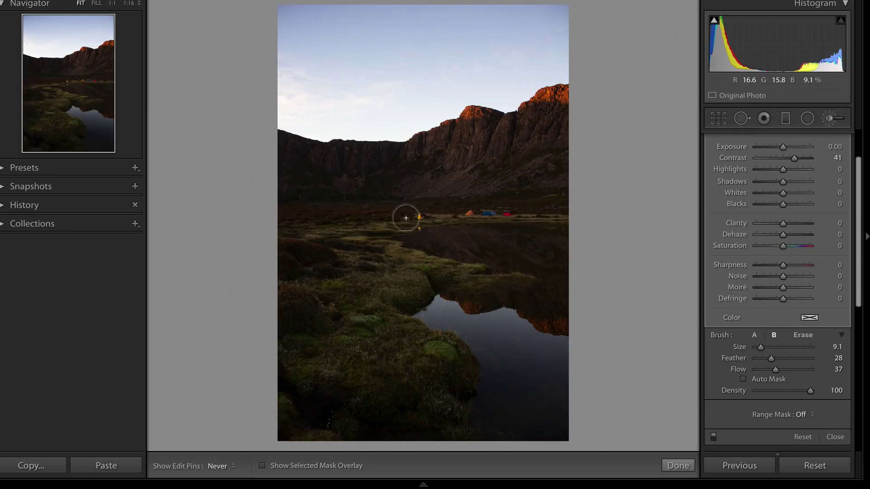
pyautogui.press('h')
pyautogui.press('/')
pyautogui.press('/')
pyautogui.press('/')
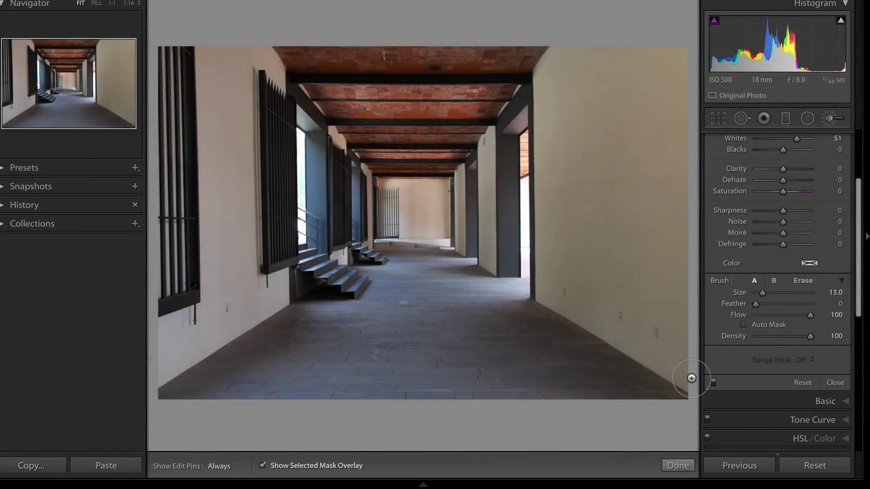
# Outline the corridor's right wall with straight Shift-click strokes and cross it with an X.
pyautogui.click(690, 373)
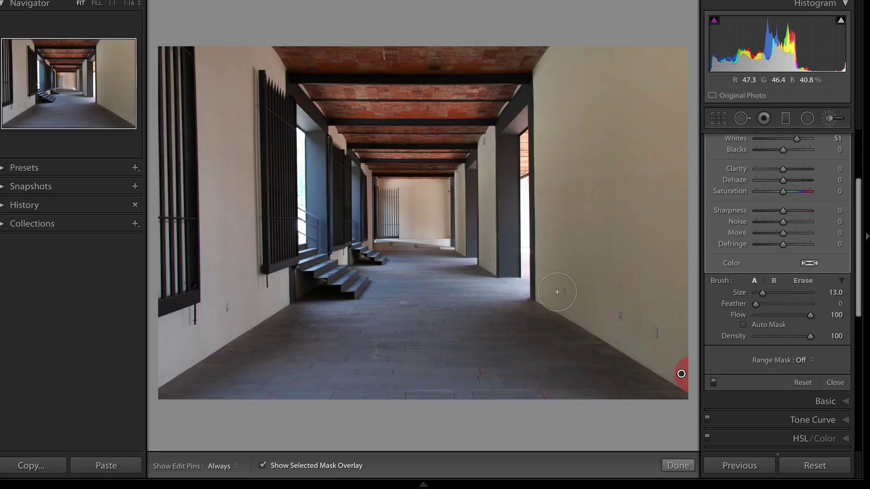
pyautogui.press('shift')
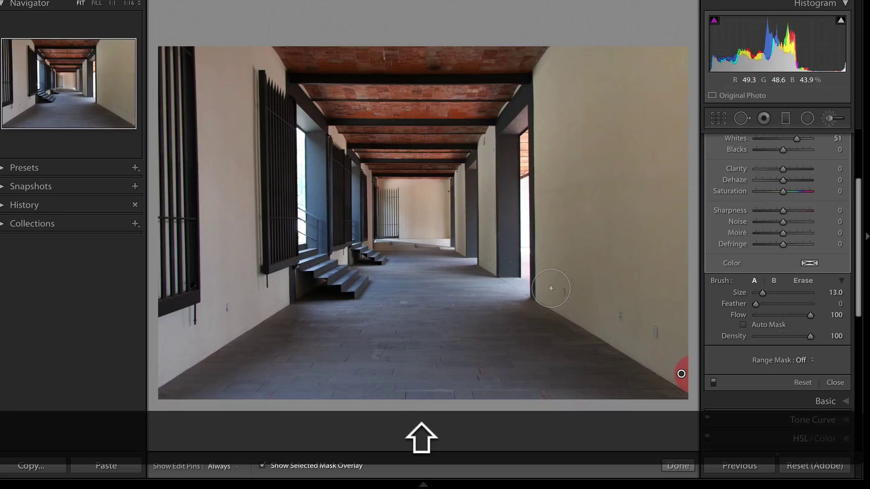
pyautogui.keyDown('shift'); pyautogui.click(550, 288); pyautogui.keyUp('shift')
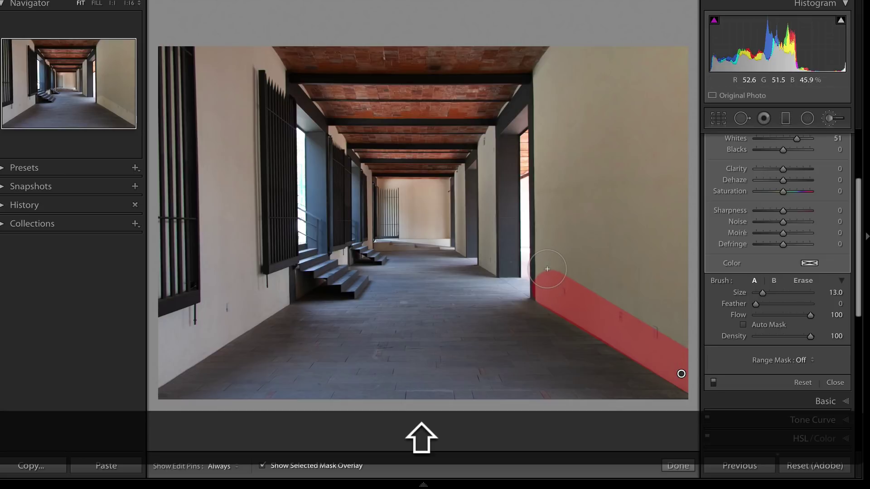
pyautogui.keyDown('shift'); pyautogui.click(547, 80); pyautogui.keyUp('shift')
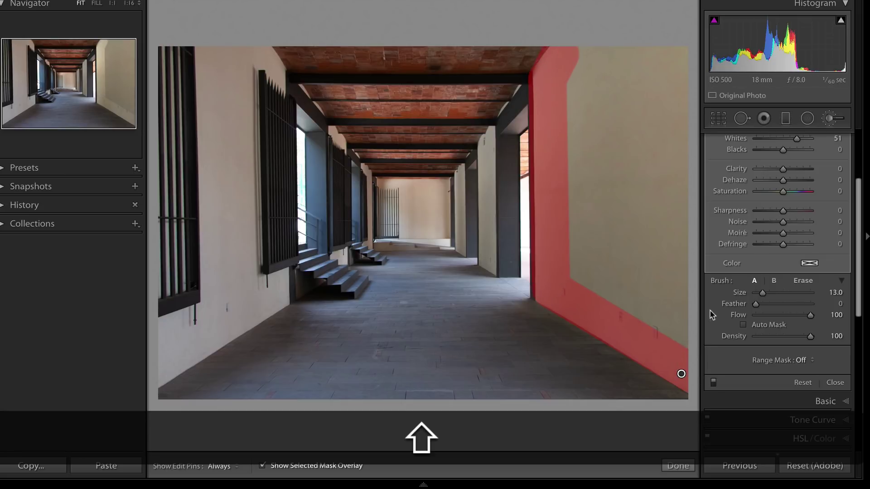
pyautogui.keyDown('shift'); pyautogui.click(690, 346); pyautogui.keyUp('shift')
pyautogui.keyDown('shift'); pyautogui.click(550, 295); pyautogui.keyUp('shift')
pyautogui.keyDown('shift'); pyautogui.click(680, 55); pyautogui.keyUp('shift')
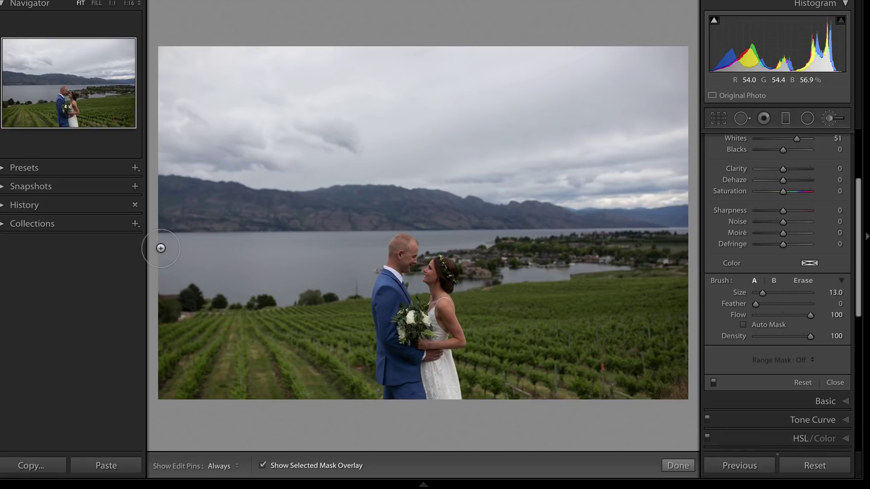
# Undo a freehand lake stroke and paint a straight band across the lake from the left edge.
pyautogui.press('h')
pyautogui.moveTo(163, 251); pyautogui.dragTo(389, 250)
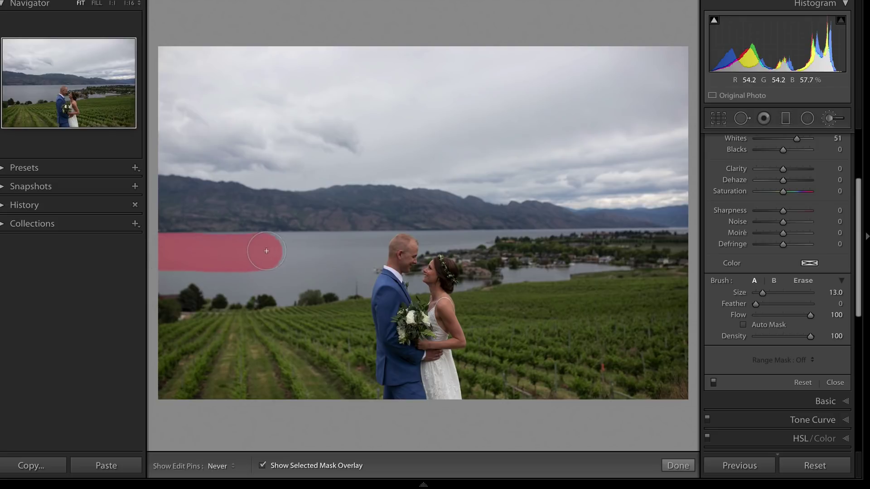
pyautogui.press('h')
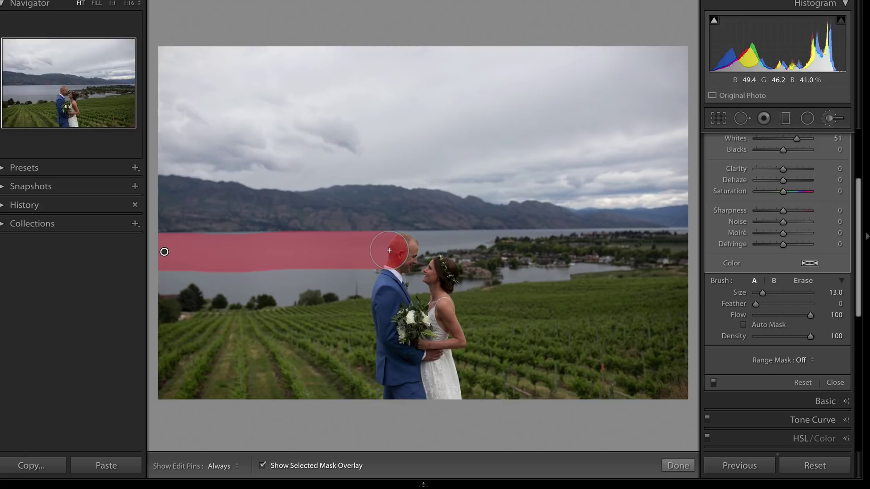
pyautogui.hotkey('ctrl', 'z')
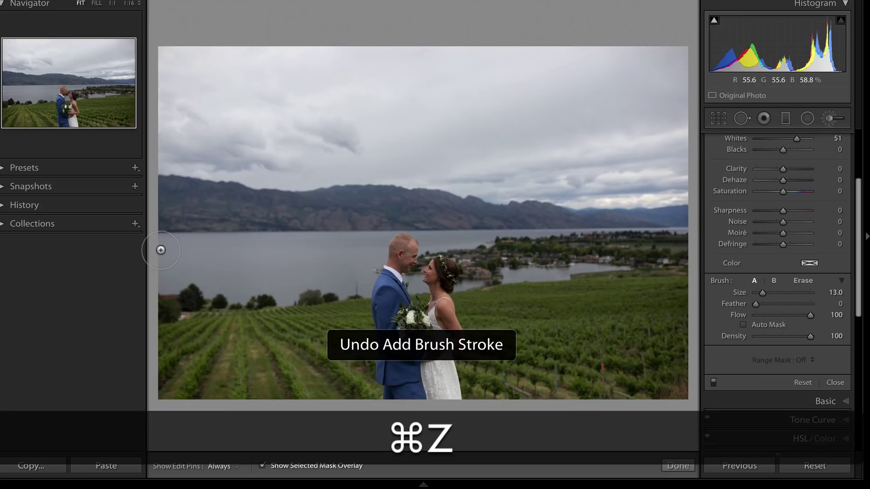
pyautogui.click(163, 252)
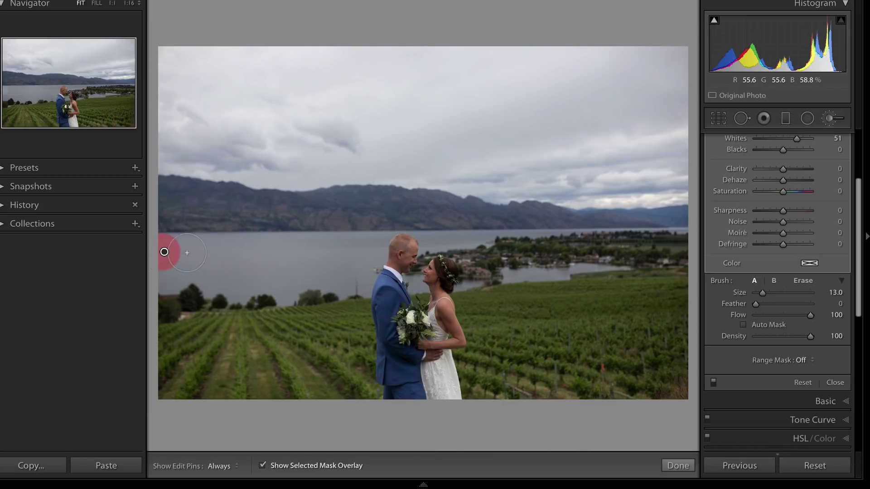
pyautogui.press('shift')
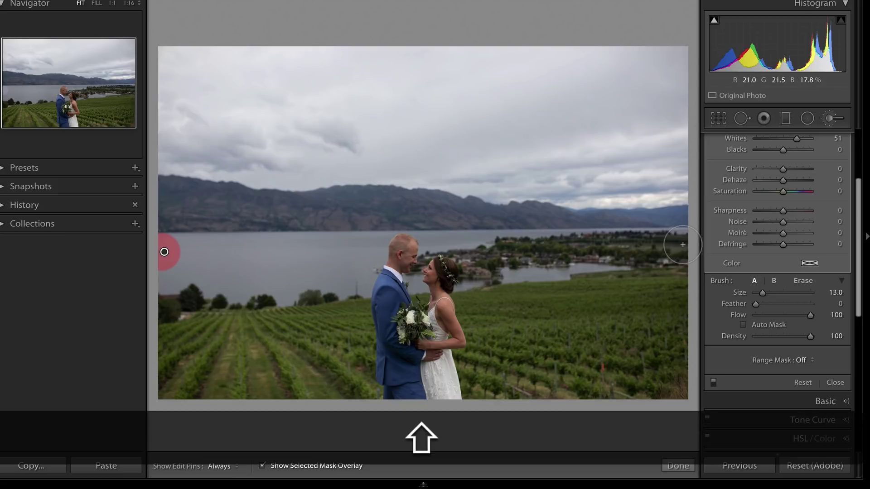
pyautogui.keyDown('shift'); pyautogui.click(682, 245); pyautogui.keyUp('shift')
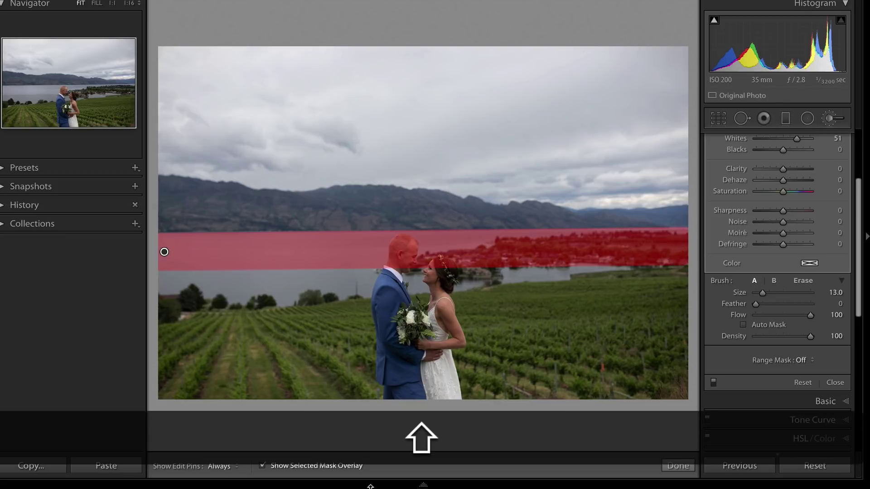
# With a size-30 brush, mask lake, fields and couple, reset Whites, and raise Exposure to 0.32.
pyautogui.press(']')
pyautogui.moveTo(281, 288)
pyautogui.mouseDown()
pyautogui.moveTo(408, 405)
pyautogui.moveTo(624, 340)
pyautogui.moveTo(670, 311)
pyautogui.mouseUp()
pyautogui.press('o')
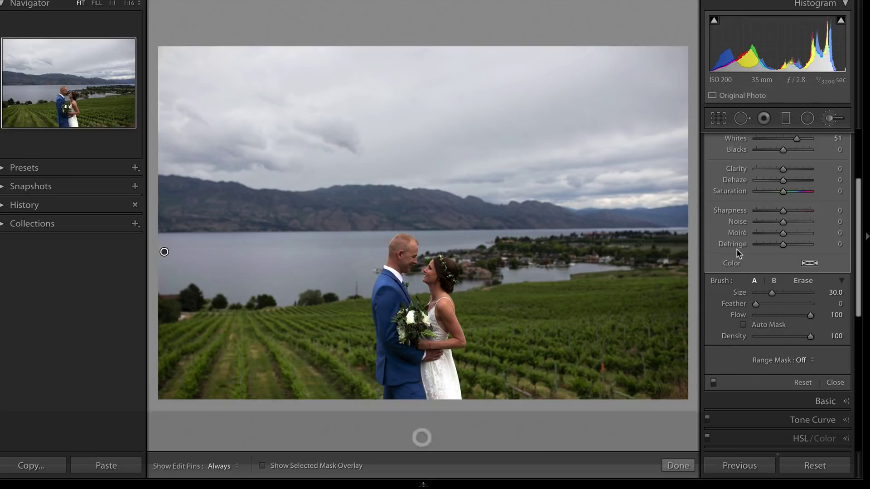
pyautogui.scroll(2, 735, 249)
pyautogui.scroll(3, 773, 223)
pyautogui.doubleClick(796, 247)
pyautogui.moveTo(782, 201); pyautogui.dragTo(784, 202)
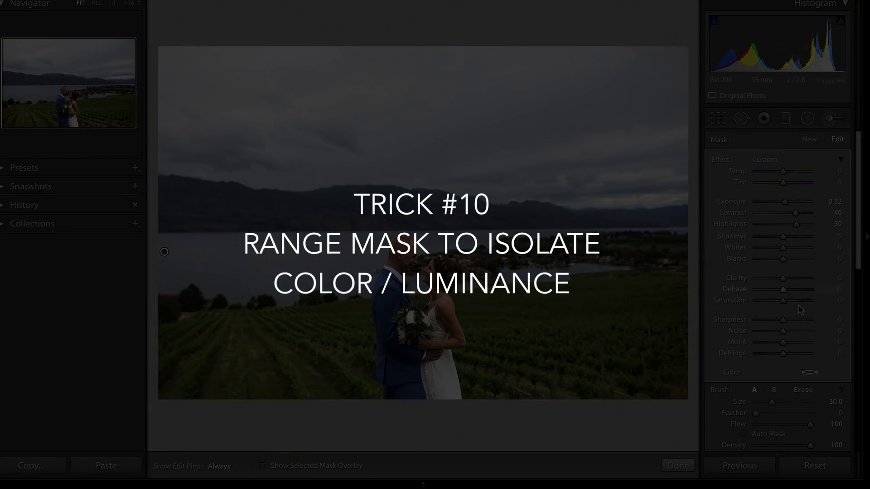
pyautogui.scroll(-3, 799, 310)
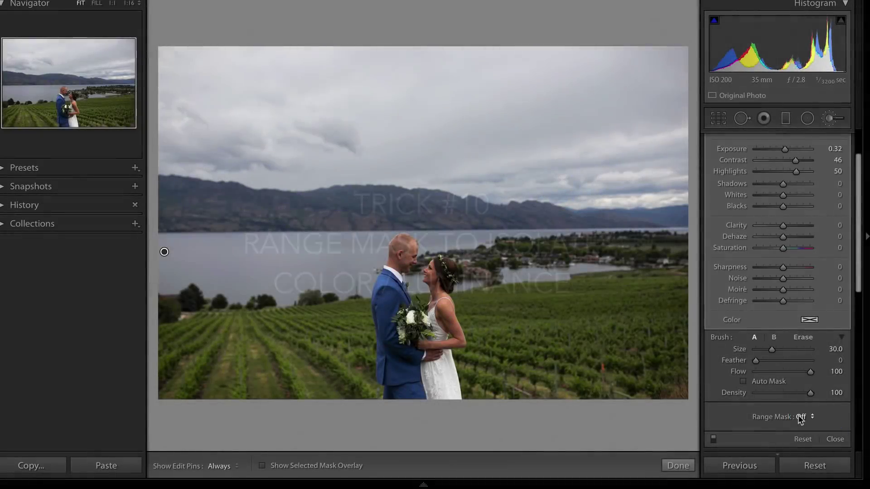
# Leave Range Mask Off and open the sunset silhouette photo from the filmstrip.
pyautogui.click(800, 417)
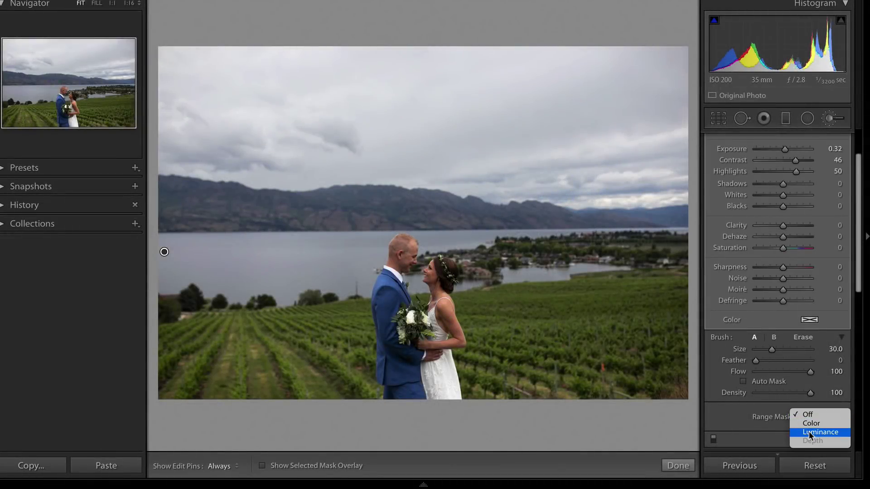
pyautogui.click(722, 412)
pyautogui.click(423, 484)
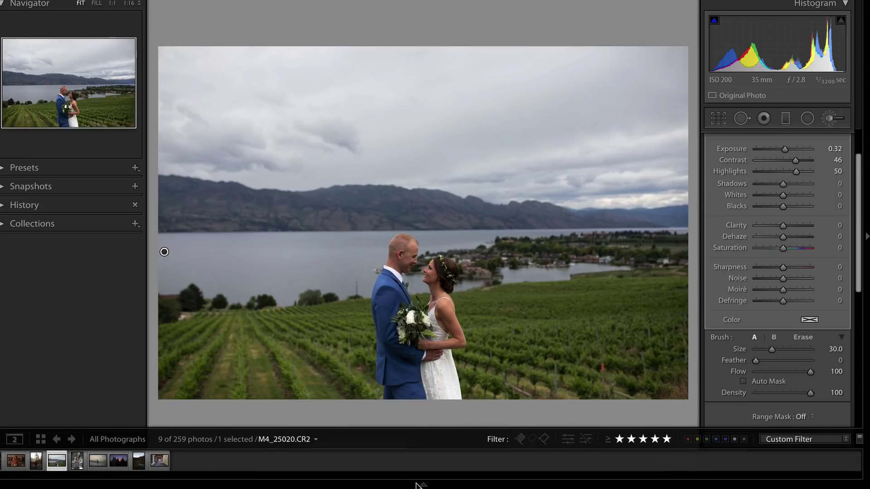
pyautogui.click(118, 461)
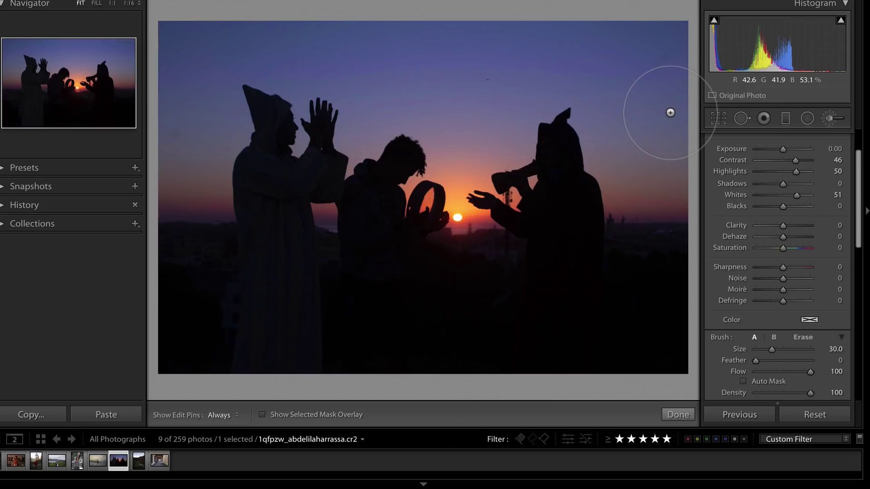
# Limit the sky brush mask by Luminance, narrowing its range to the brightest tones.
pyautogui.click(783, 119)
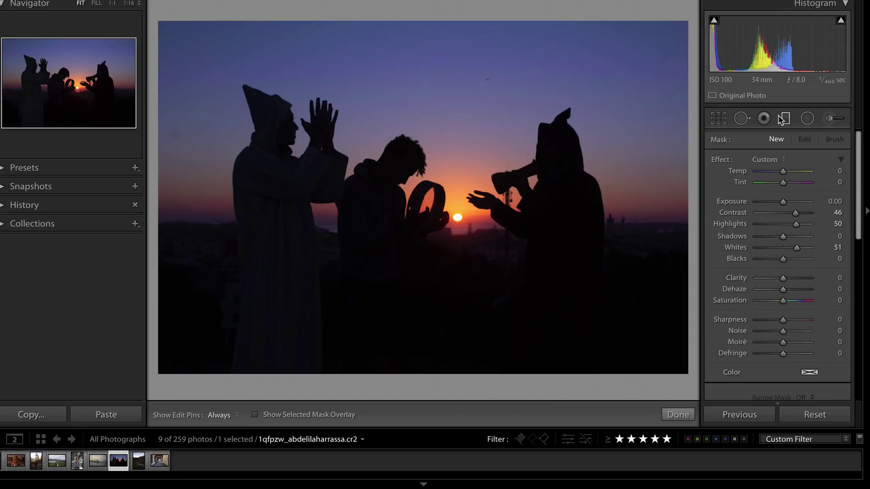
pyautogui.click(829, 119)
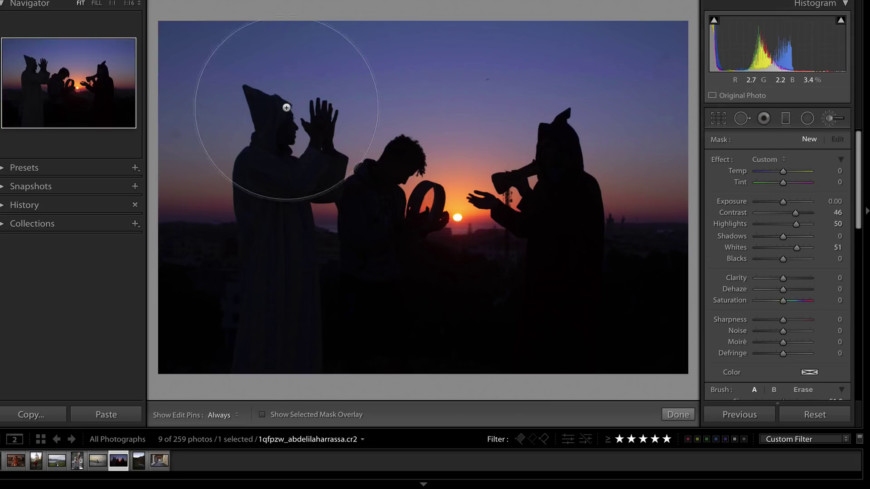
pyautogui.press('o')
pyautogui.press('h')
pyautogui.scroll(-5, 786, 331)
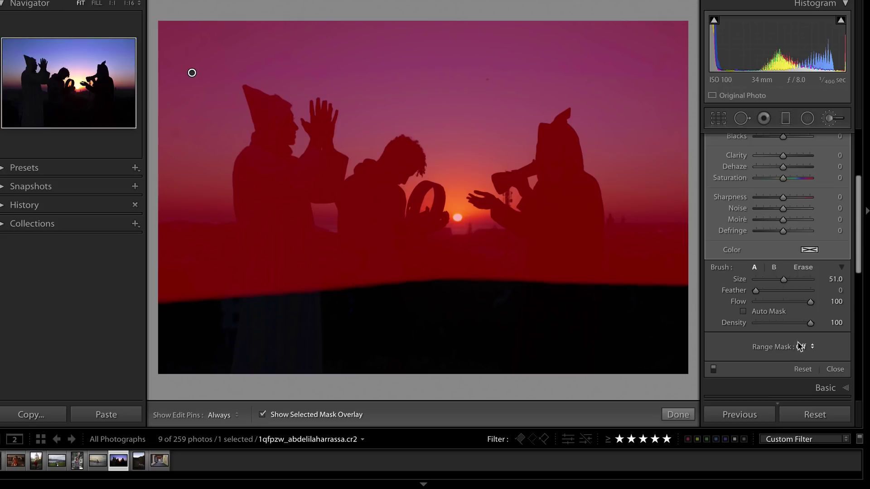
pyautogui.click(801, 347)
pyautogui.click(806, 361)
pyautogui.scroll(-3, 763, 335)
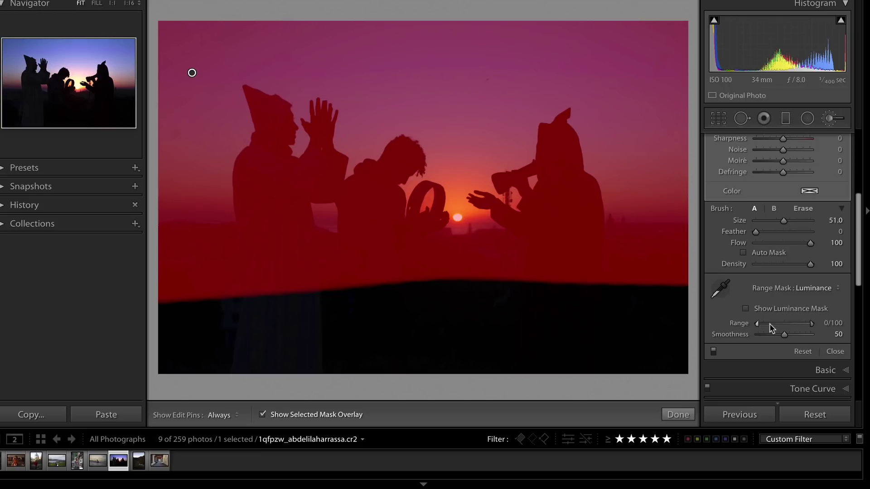
pyautogui.moveTo(774, 324); pyautogui.dragTo(805, 328)
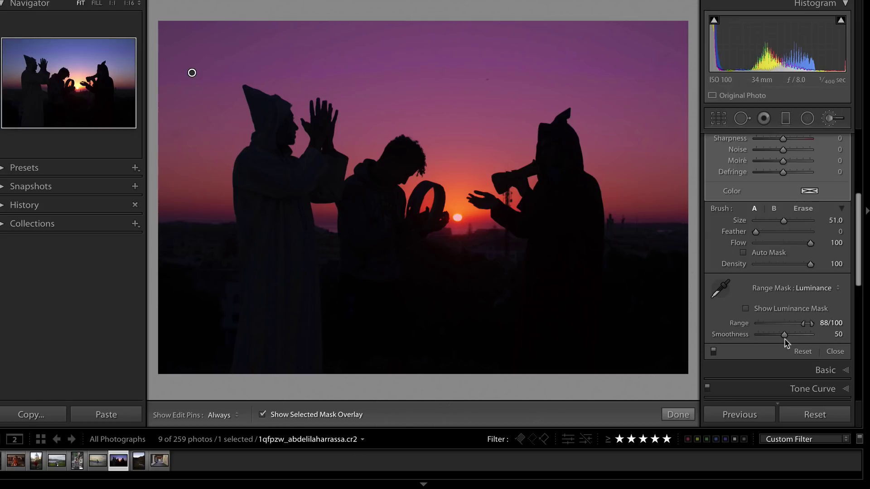
pyautogui.moveTo(801, 324); pyautogui.dragTo(783, 325)
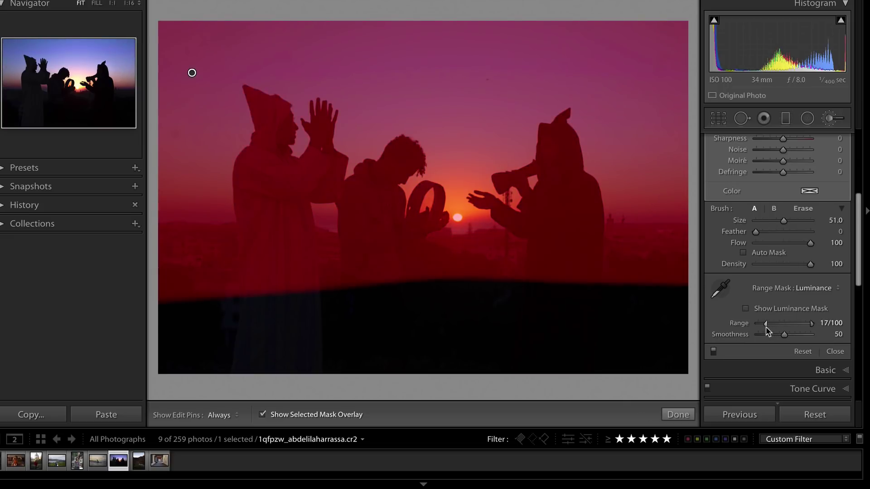
pyautogui.moveTo(770, 329); pyautogui.dragTo(805, 328)
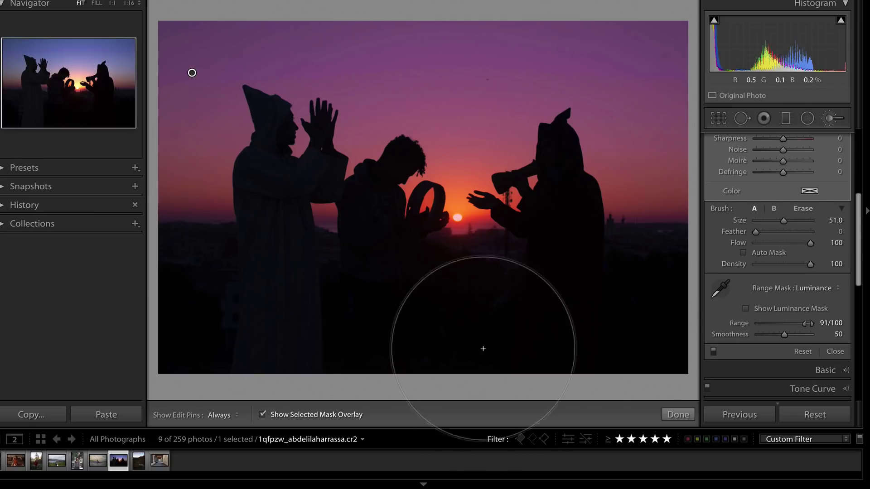
pyautogui.scroll(5, 807, 205)
# Raise the masked sky's Contrast to 79 and drop Exposure to -0.99.
pyautogui.press('o')
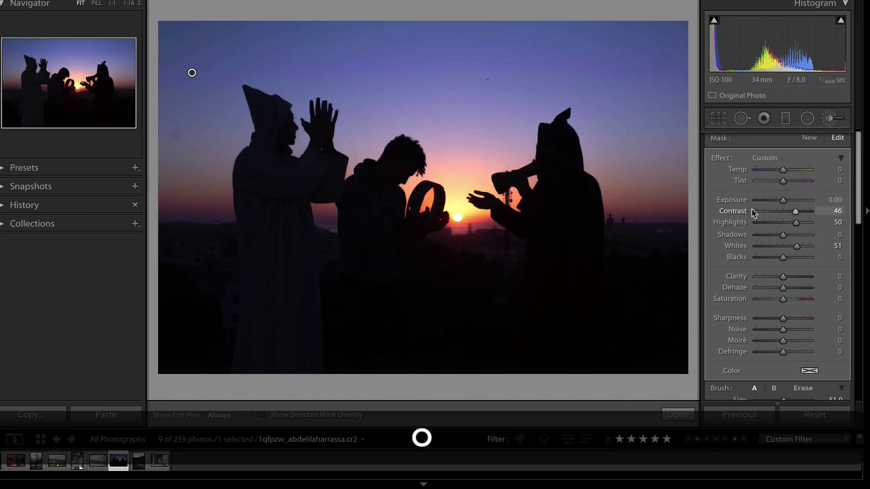
pyautogui.moveTo(796, 211)
pyautogui.mouseDown()
pyautogui.moveTo(804, 210)
pyautogui.moveTo(776, 201)
pyautogui.mouseUp()
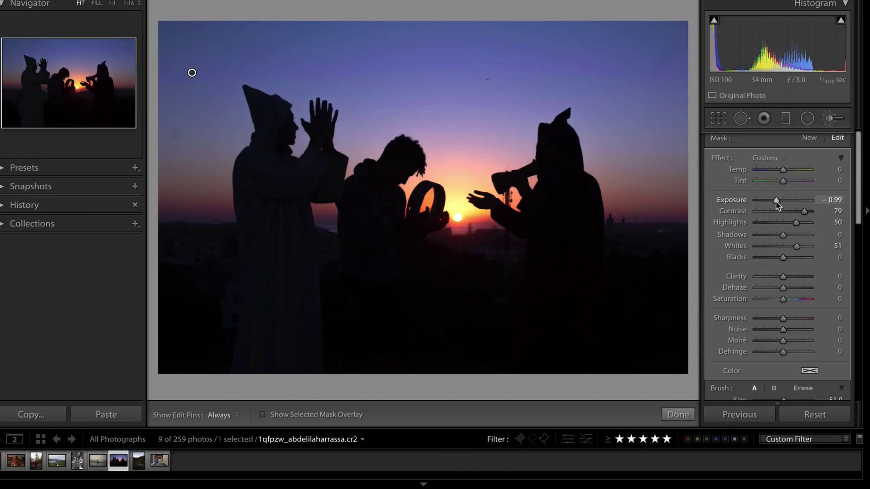
pyautogui.moveTo(783, 169); pyautogui.dragTo(773, 171)
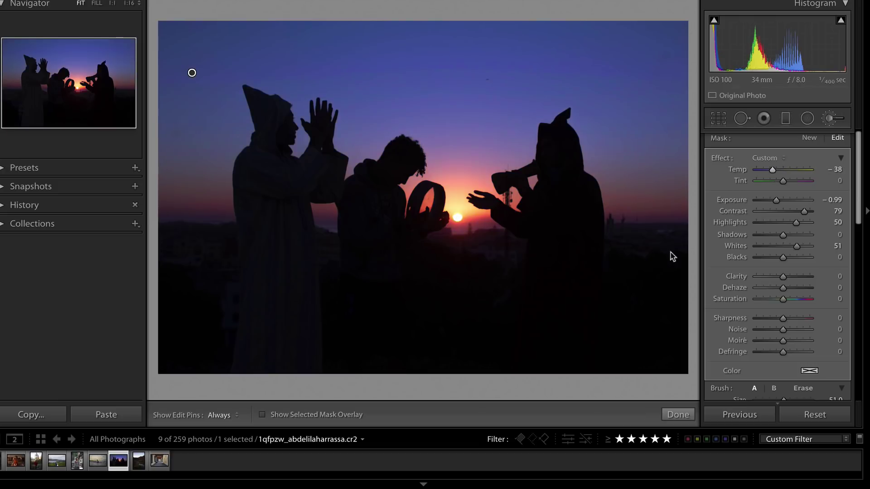
# On the man-in-red photo, limit his mask by Color, sampling the red jacket.
pyautogui.click(36, 460)
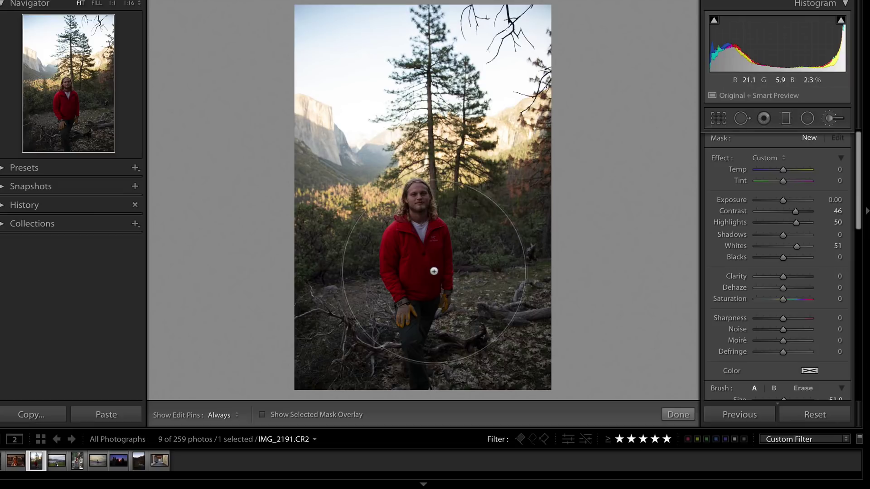
pyautogui.click(417, 260)
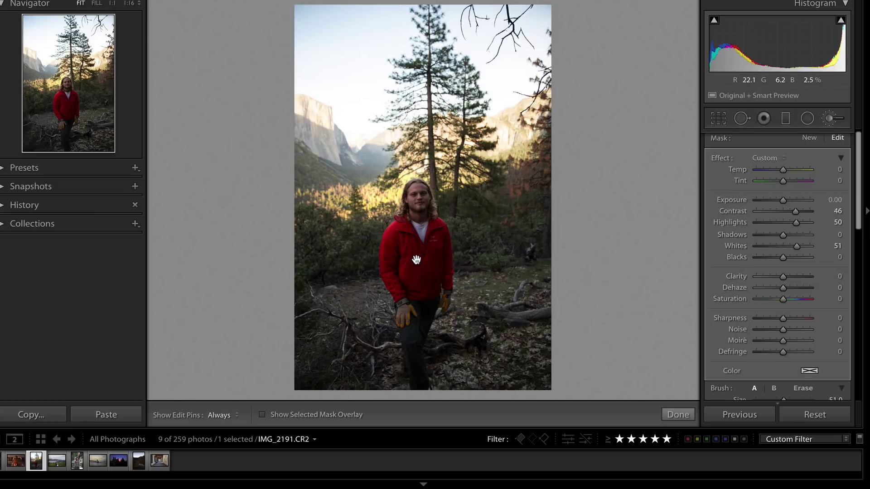
pyautogui.press('o')
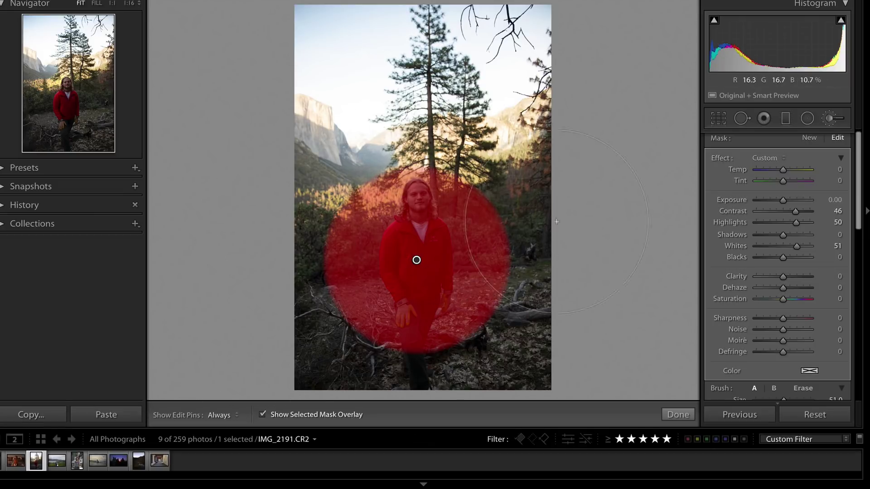
pyautogui.scroll(-5, 780, 296)
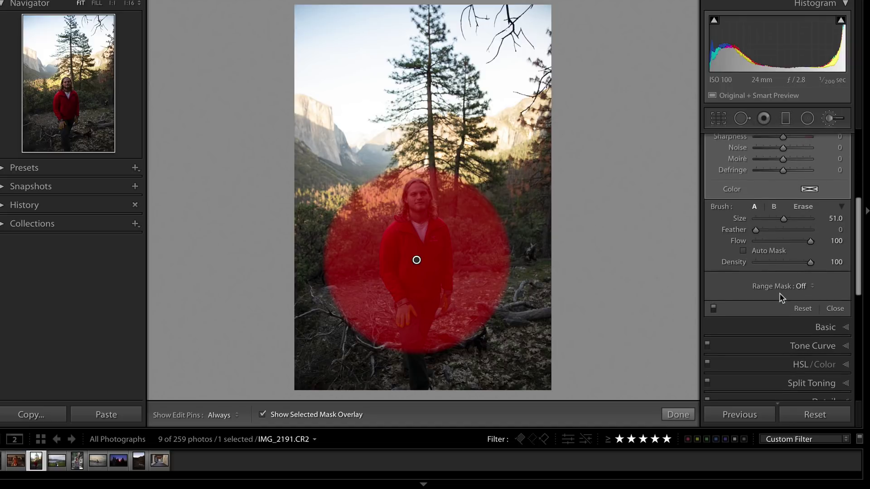
pyautogui.click(804, 287)
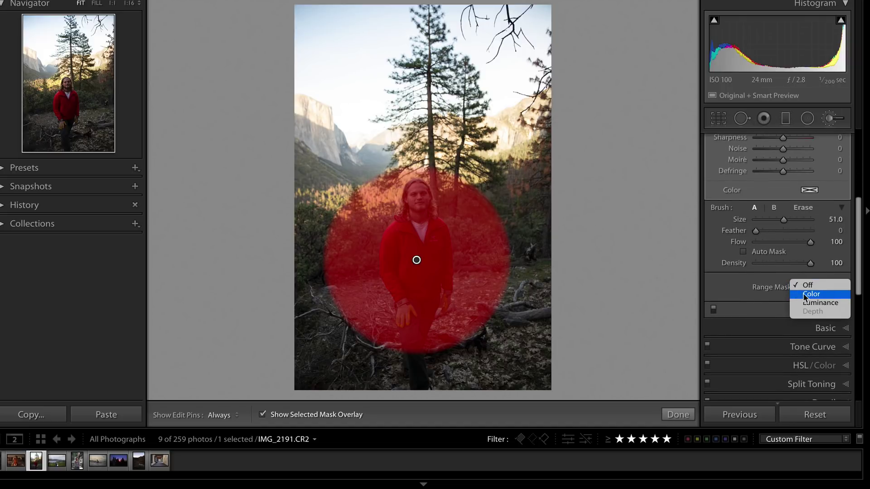
pyautogui.click(806, 294)
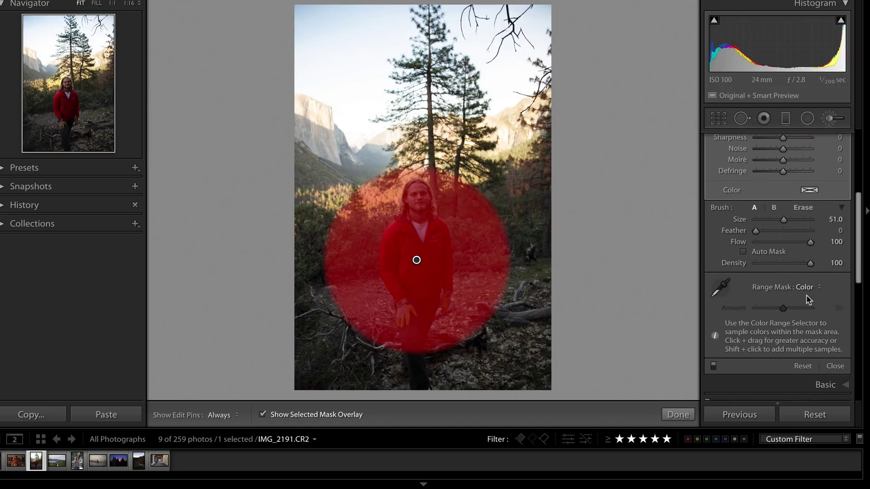
pyautogui.click(720, 288)
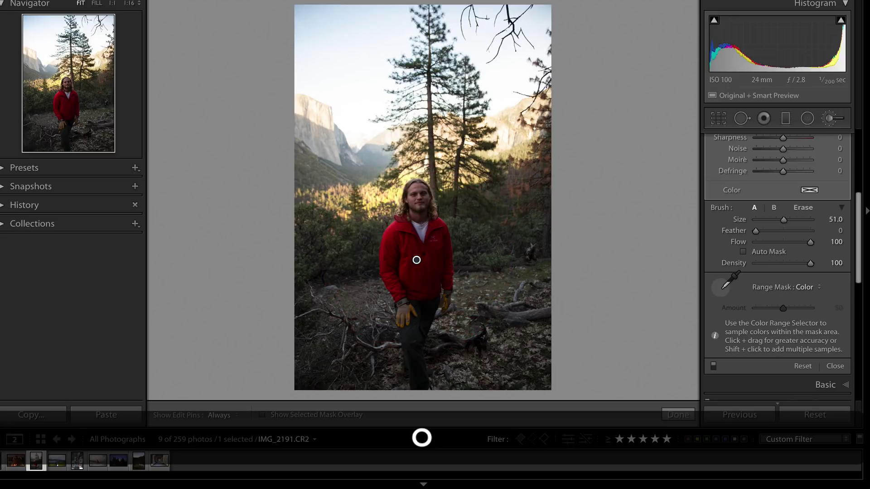
pyautogui.click(412, 243)
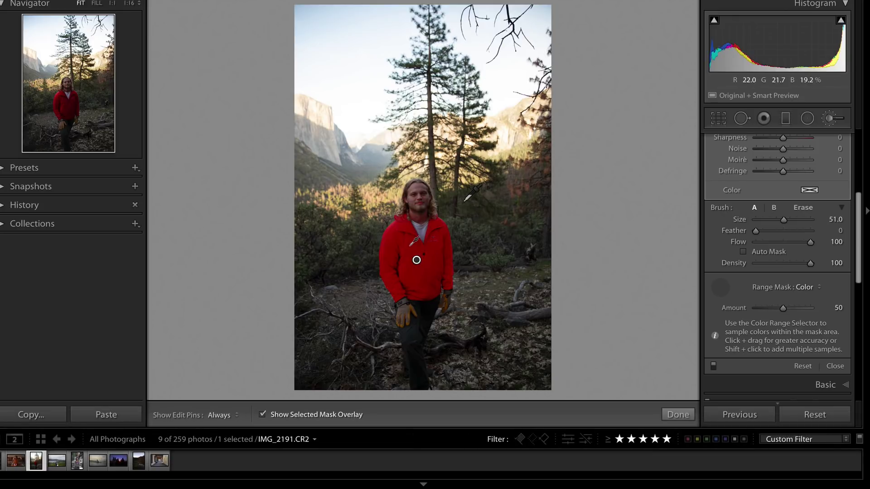
# Zoom to 1:1 and erase the mask from the face and neck.
pyautogui.click(112, 4)
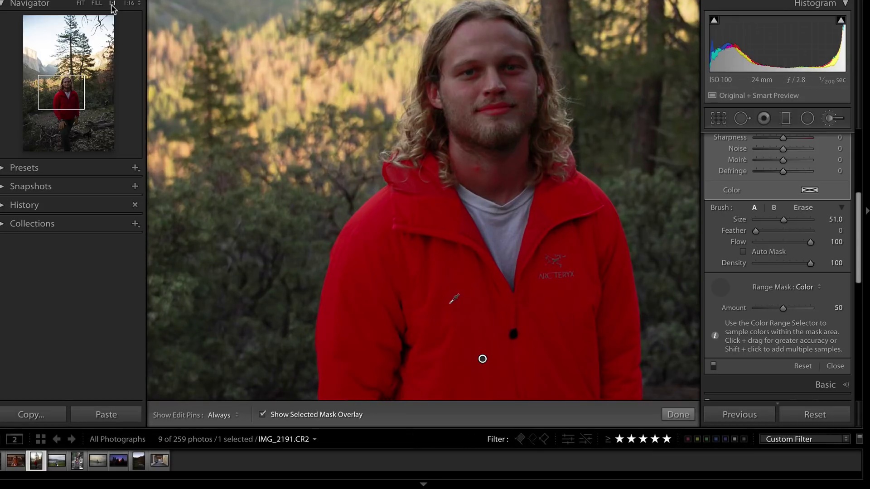
pyautogui.click(720, 287)
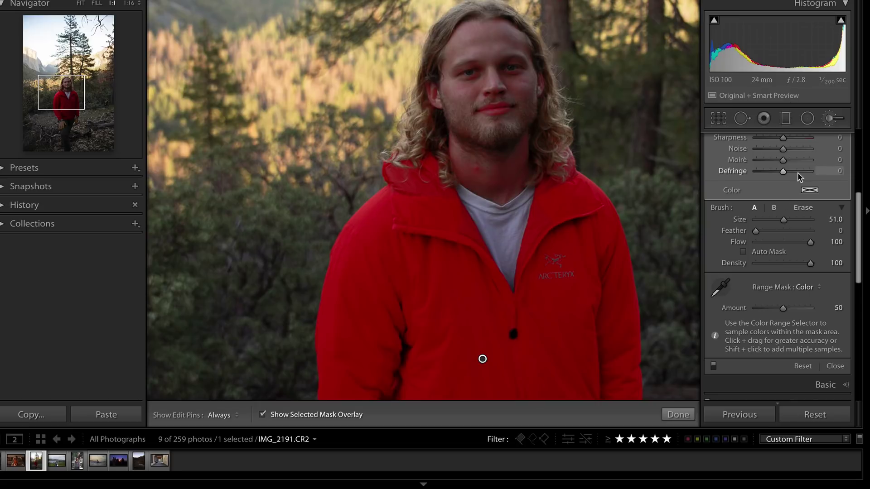
pyautogui.press('alt')
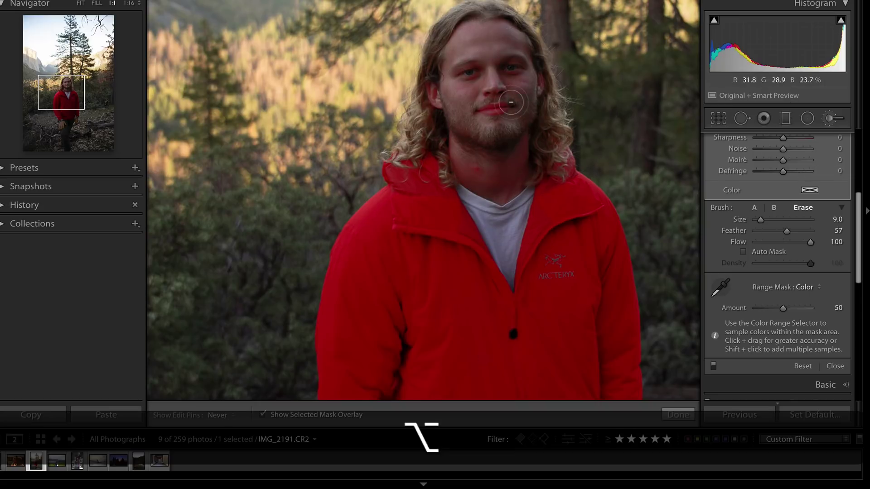
pyautogui.moveTo(478, 107)
pyautogui.mouseDown()
pyautogui.moveTo(526, 142)
pyautogui.moveTo(474, 173)
pyautogui.moveTo(441, 97)
pyautogui.moveTo(422, 111)
pyautogui.moveTo(467, 27)
pyautogui.moveTo(535, 97)
pyautogui.moveTo(544, 78)
pyautogui.moveTo(541, 138)
pyautogui.mouseUp()
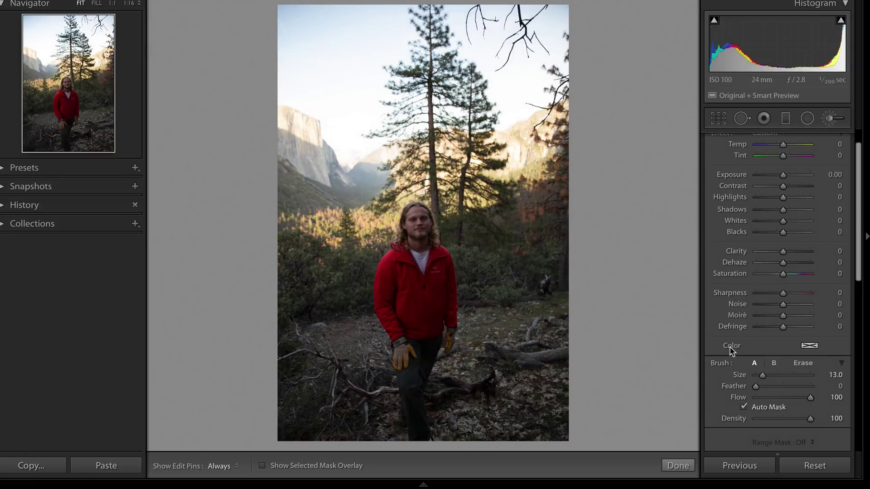
pyautogui.scroll(2, 476, 310)
pyautogui.scroll(3, 476, 311)
pyautogui.scroll(3, 476, 314)
pyautogui.scroll(1, 476, 314)
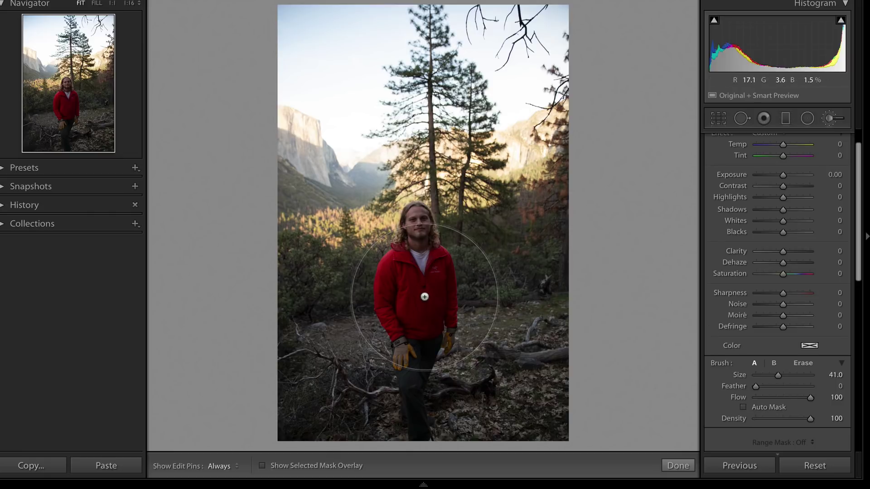
# Check the mask overlay, undo a stray erase stroke, and hide the overlay.
pyautogui.press('super+o')
pyautogui.scroll(-3, 425, 297)
pyautogui.scroll(-3, 425, 298)
pyautogui.scroll(-3, 424, 297)
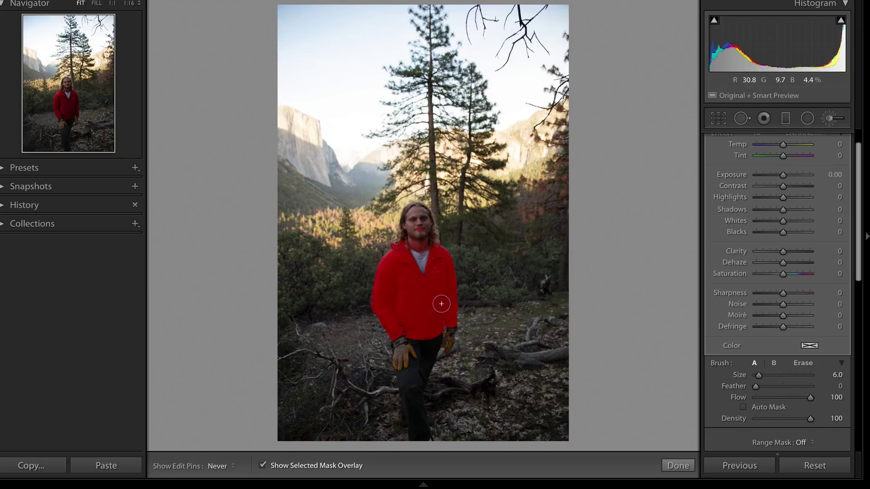
pyautogui.press('alt')
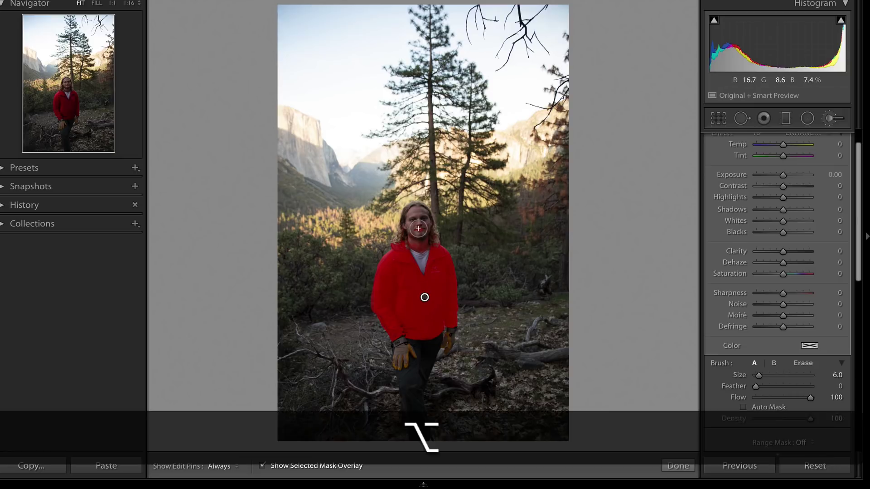
pyautogui.hotkey('ctrl', 'z')
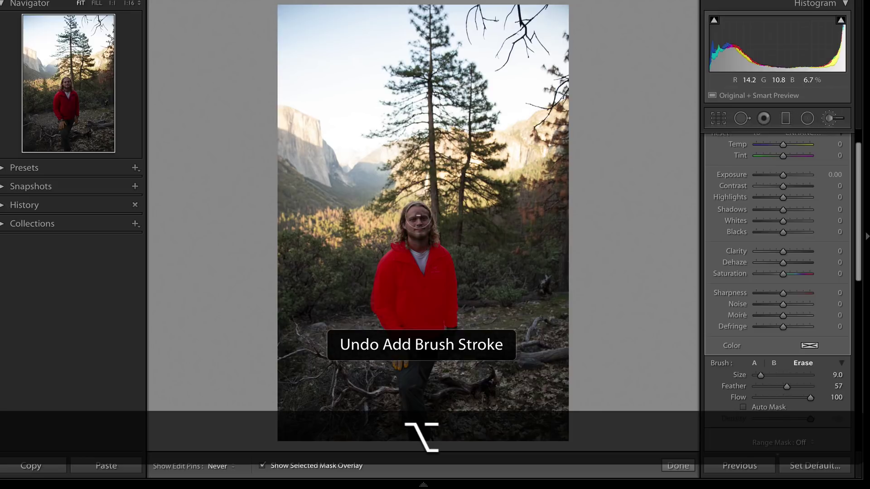
pyautogui.press('o')
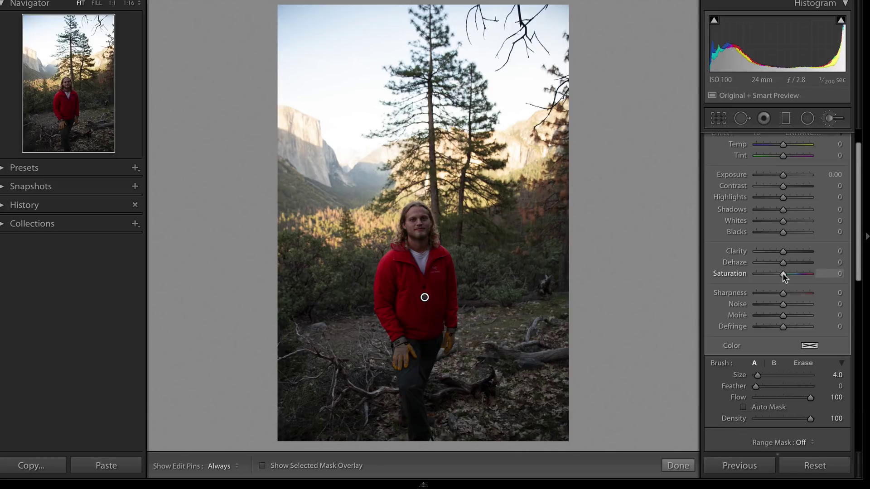
# Set the jacket mask's Saturation to -100, toggling edit pins off and on.
pyautogui.moveTo(782, 273); pyautogui.dragTo(728, 274)
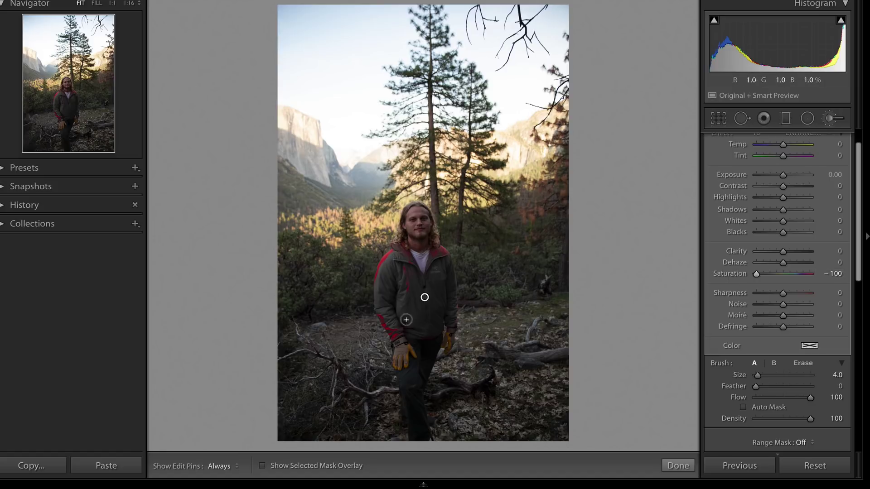
pyautogui.press('h')
pyautogui.press('super')
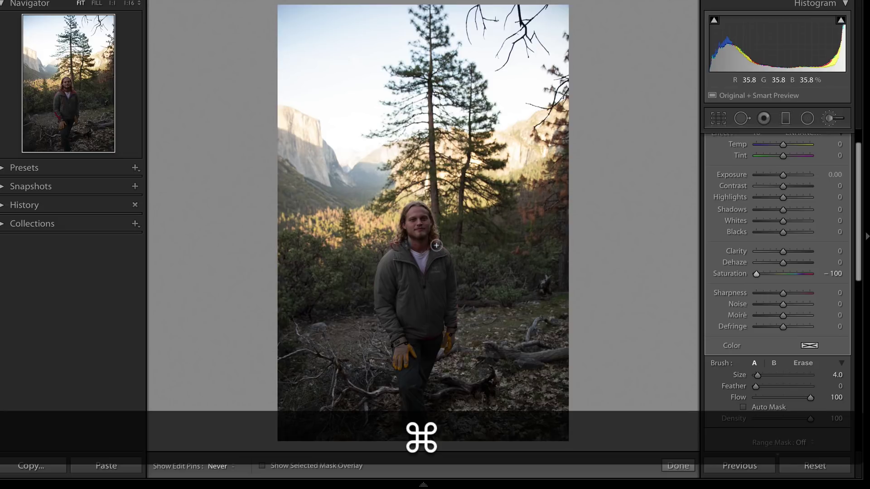
pyautogui.press('h')
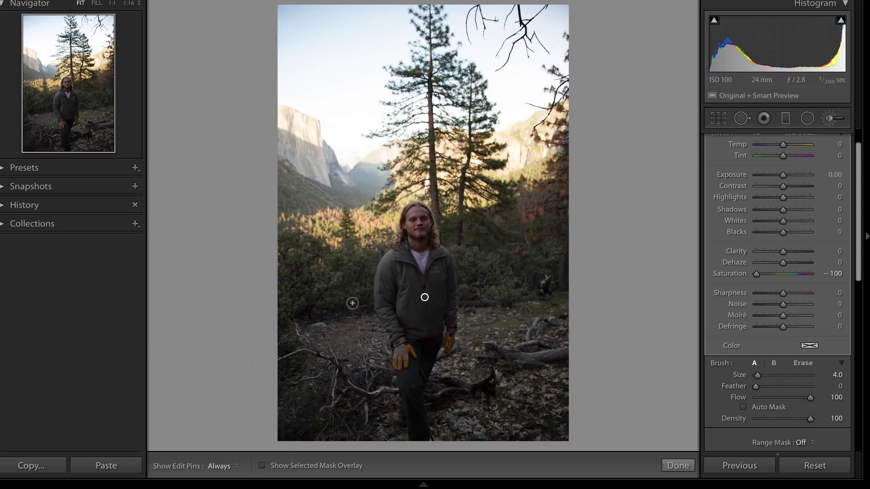
# Try several hues with the brush Color swatch and settle on teal-green for the jacket.
pyautogui.click(810, 348)
pyautogui.moveTo(605, 354); pyautogui.dragTo(651, 358)
pyautogui.click(719, 355)
pyautogui.click(755, 351)
pyautogui.click(579, 363)
pyautogui.moveTo(598, 358); pyautogui.dragTo(730, 356)
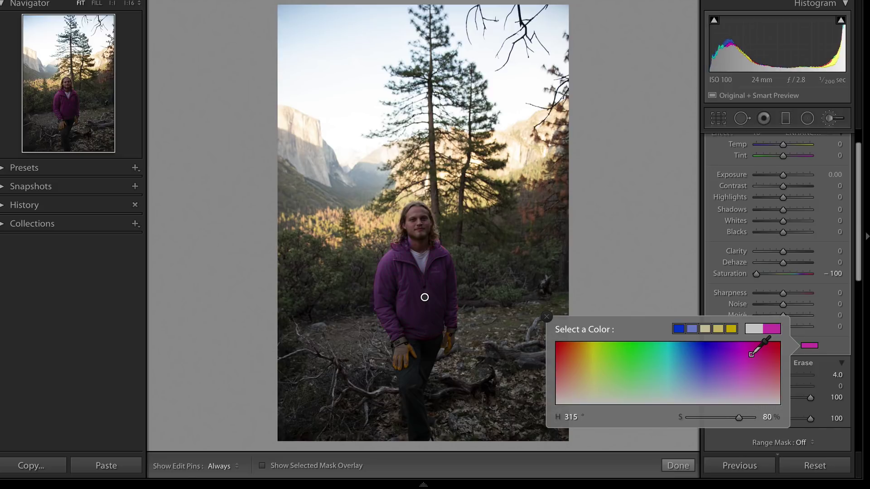
pyautogui.moveTo(752, 352); pyautogui.dragTo(616, 337)
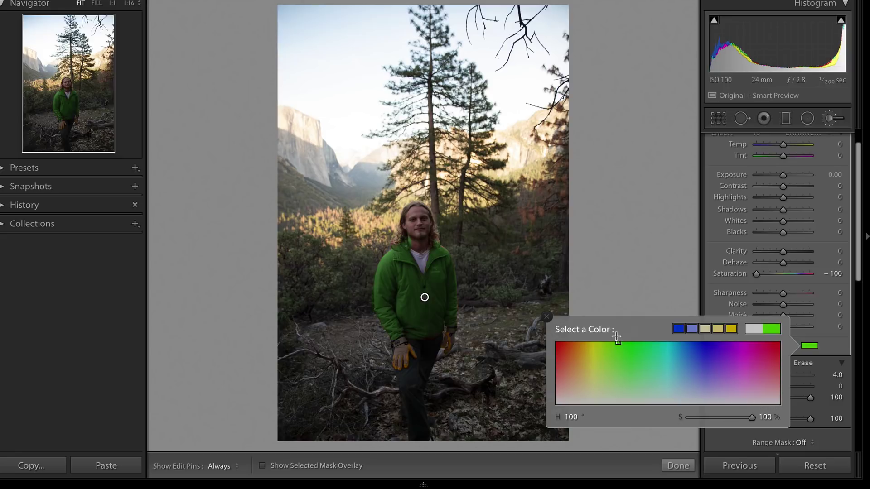
pyautogui.click(579, 348)
pyautogui.moveTo(624, 352)
pyautogui.mouseDown()
pyautogui.moveTo(666, 328)
pyautogui.moveTo(654, 327)
pyautogui.mouseUp()
pyautogui.click(547, 318)
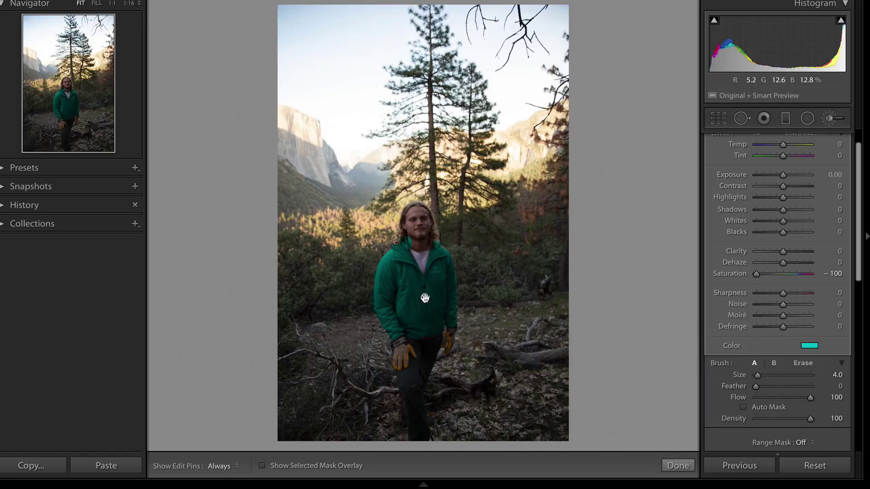
# Duplicate the jacket brush adjustment from its edit pin's context menu.
pyautogui.rightClick(425, 298)
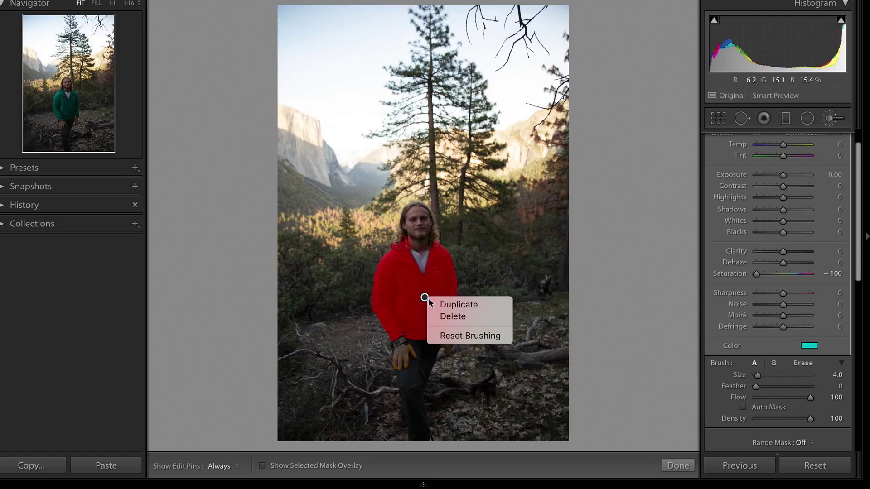
pyautogui.click(455, 305)
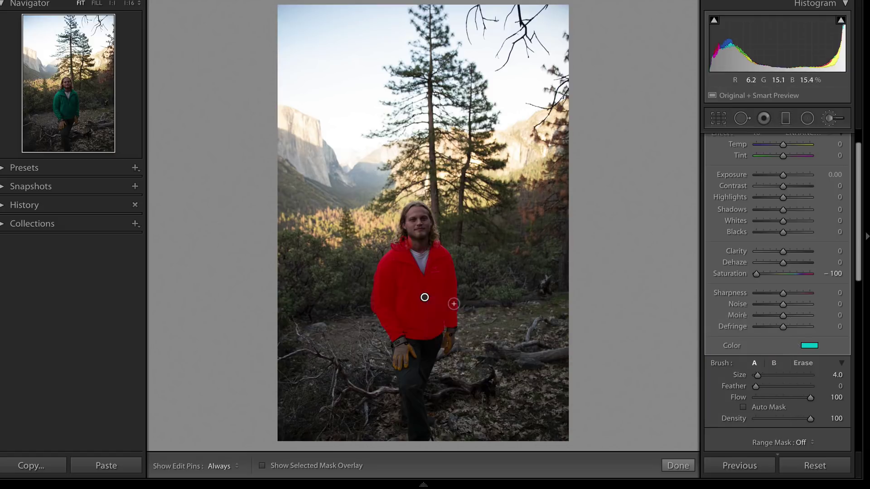
pyautogui.rightClick(422, 298)
pyautogui.click(522, 268)
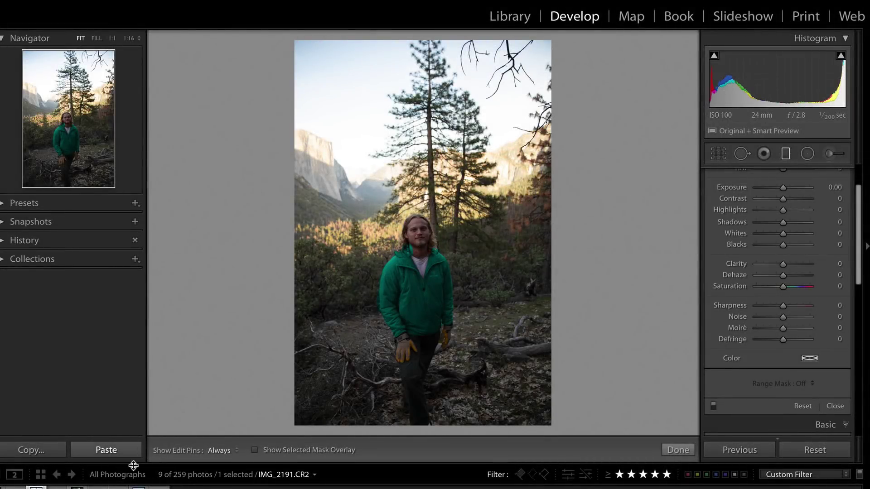
# Open the surfer photo and set Temp to about 7,471 and Tint to about +44.
pyautogui.click(99, 486)
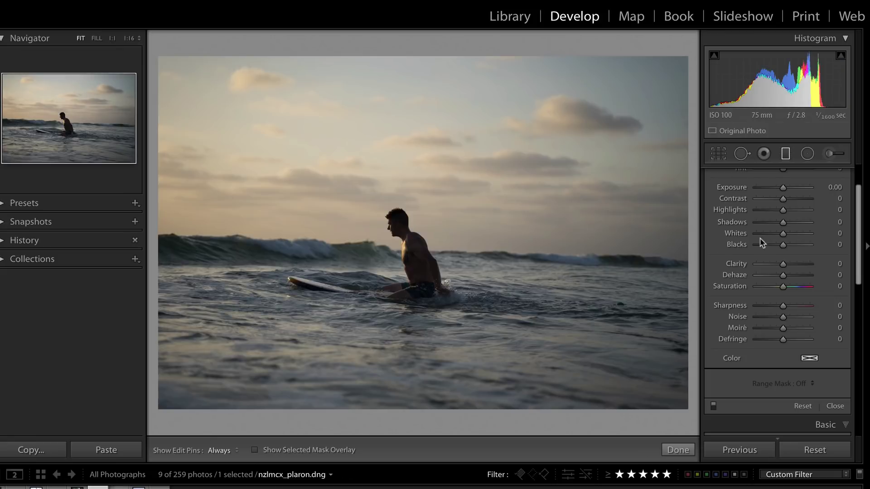
pyautogui.scroll(2, 777, 268)
pyautogui.scroll(3, 776, 268)
pyautogui.press('Return')
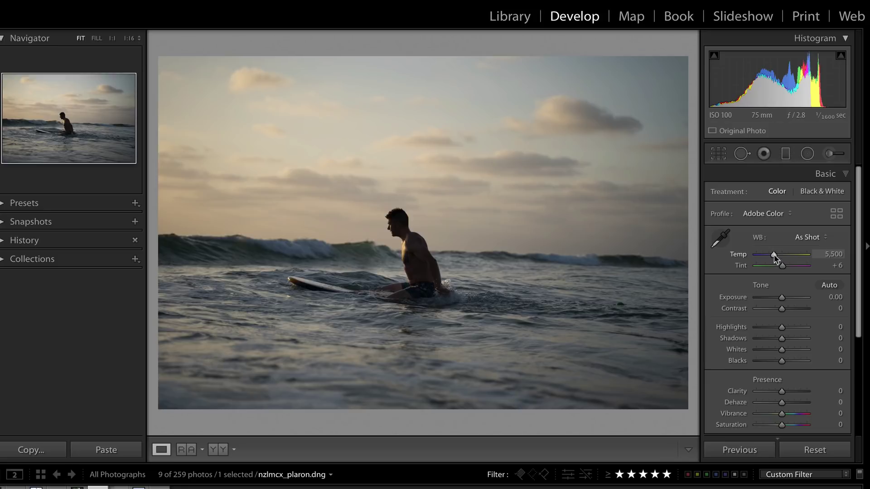
pyautogui.moveTo(775, 255); pyautogui.dragTo(793, 266)
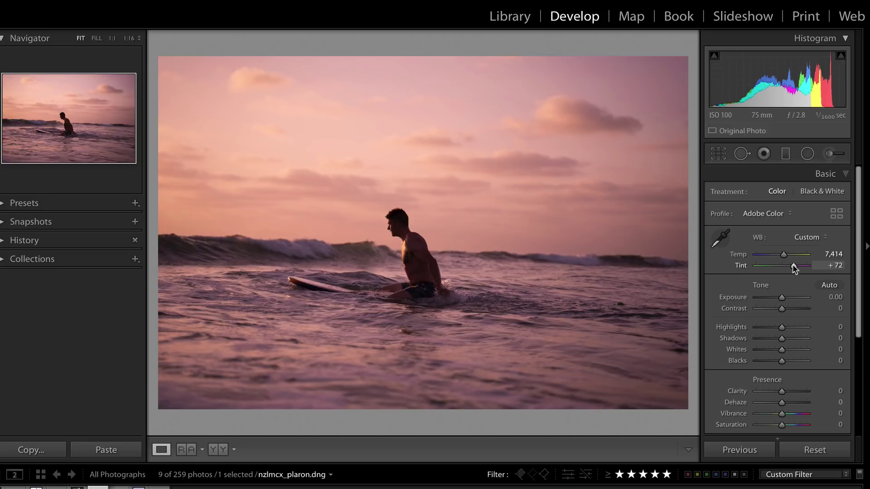
pyautogui.moveTo(793, 265)
pyautogui.mouseDown()
pyautogui.moveTo(771, 266)
pyautogui.moveTo(797, 259)
pyautogui.moveTo(784, 260)
pyautogui.mouseUp()
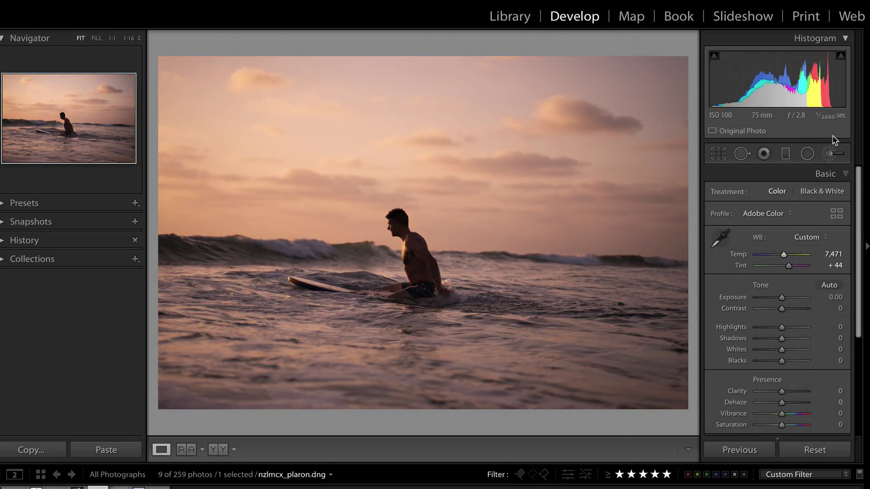
# Draw a graduated filter across the surfer photo and check its mask coverage.
pyautogui.click(784, 158)
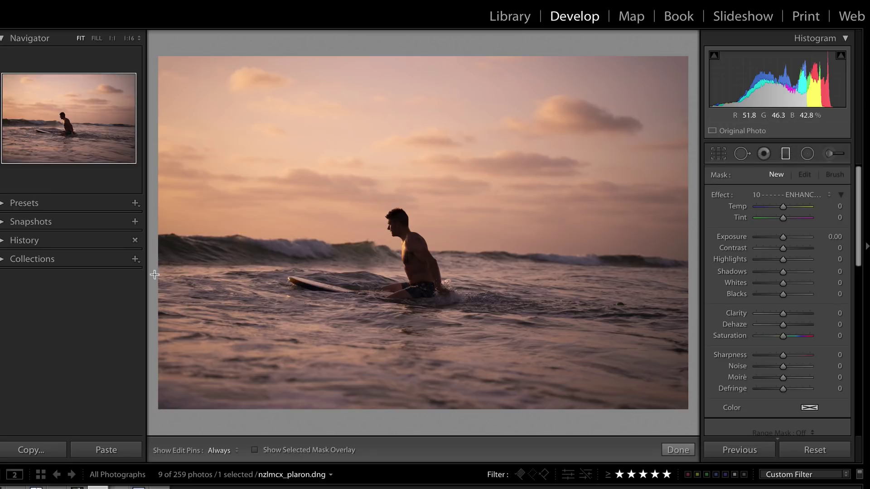
pyautogui.moveTo(152, 269)
pyautogui.mouseDown()
pyautogui.moveTo(688, 255)
pyautogui.moveTo(162, 270)
pyautogui.moveTo(719, 240)
pyautogui.mouseUp()
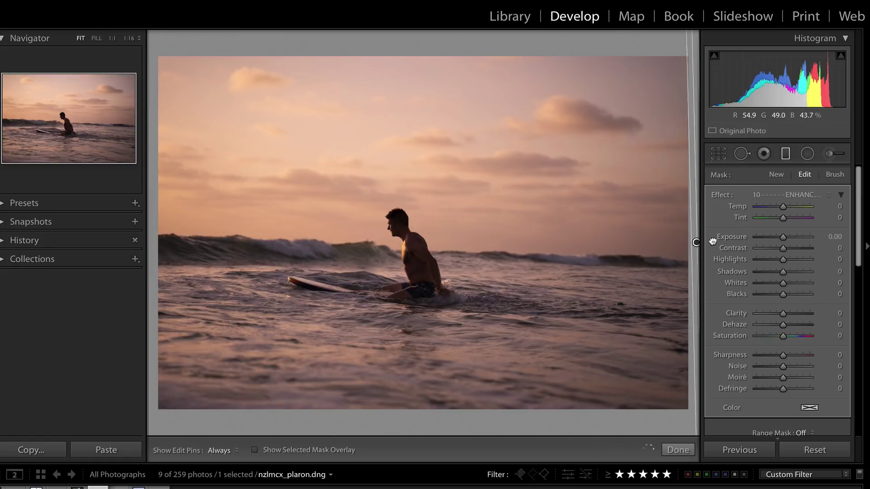
pyautogui.press('o')
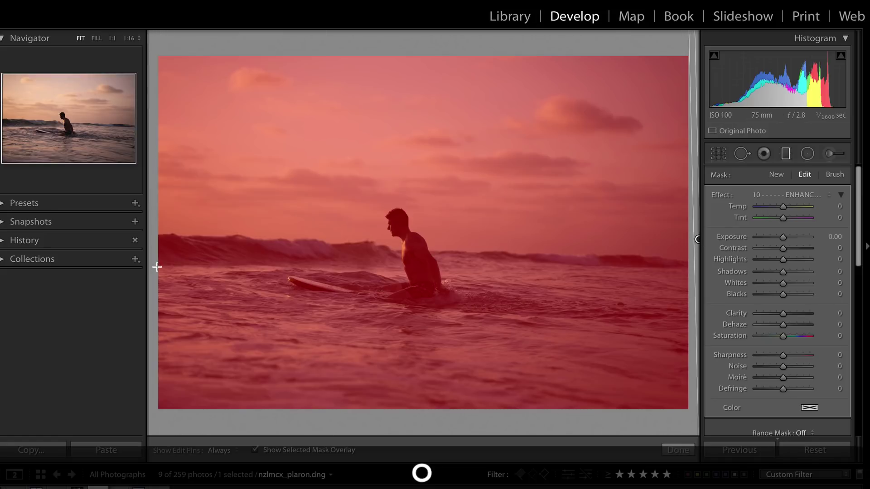
pyautogui.press('o')
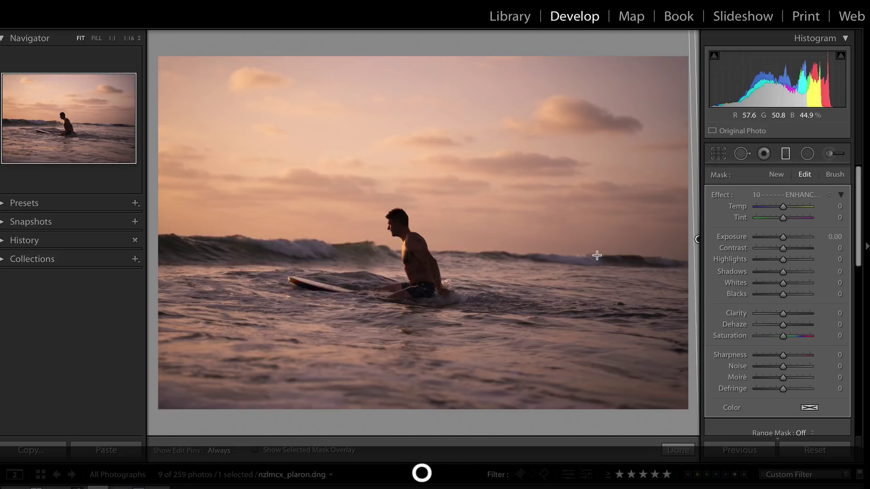
pyautogui.scroll(-2, 769, 289)
pyautogui.scroll(-1, 768, 357)
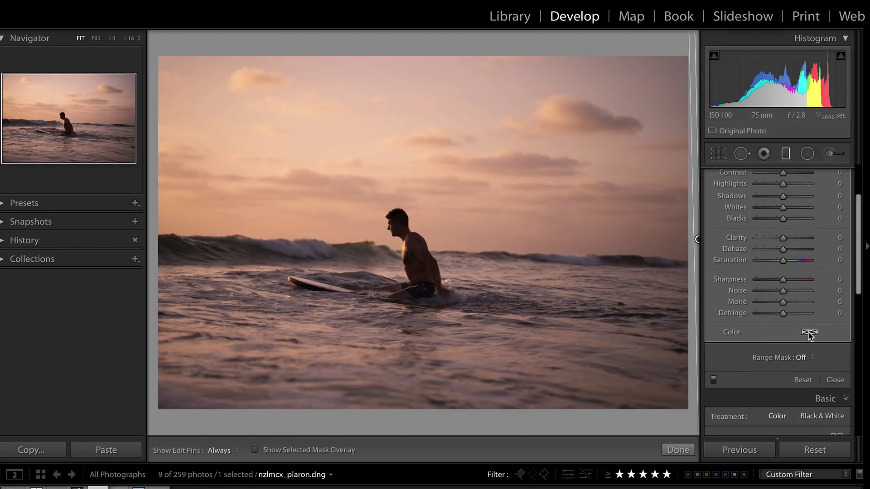
# Set the filter's Color tint to purple (hue 255, 56% saturation).
pyautogui.click(808, 332)
pyautogui.click(575, 347)
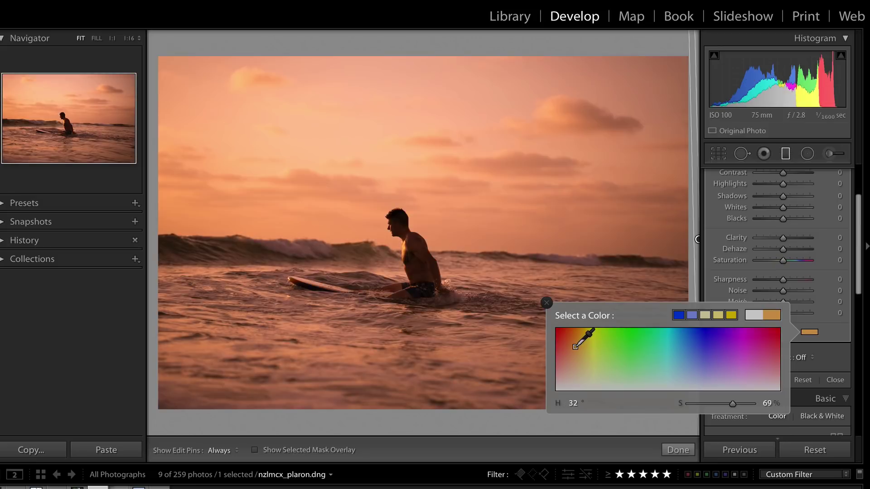
pyautogui.moveTo(645, 344)
pyautogui.mouseDown()
pyautogui.moveTo(719, 348)
pyautogui.moveTo(706, 360)
pyautogui.moveTo(657, 358)
pyautogui.moveTo(714, 354)
pyautogui.mouseUp()
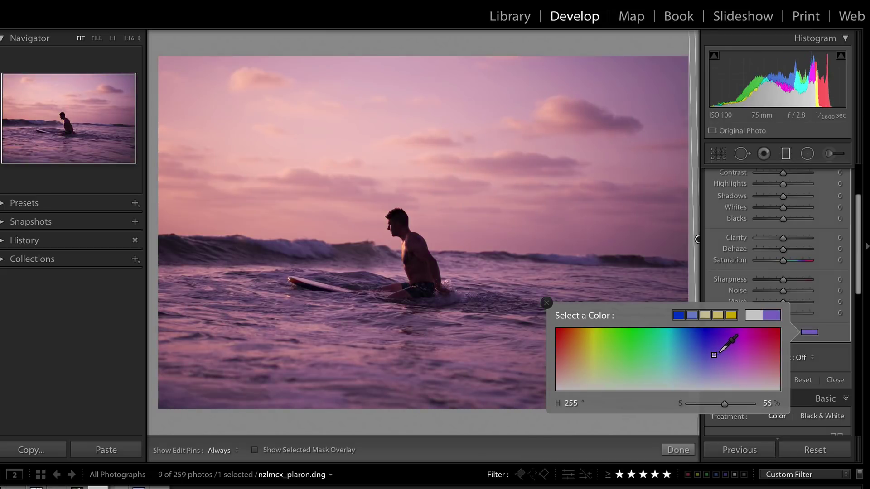
# Copy the graduated filter settings and paste them onto the three previous photos.
pyautogui.click(548, 304)
pyautogui.press('super+c')
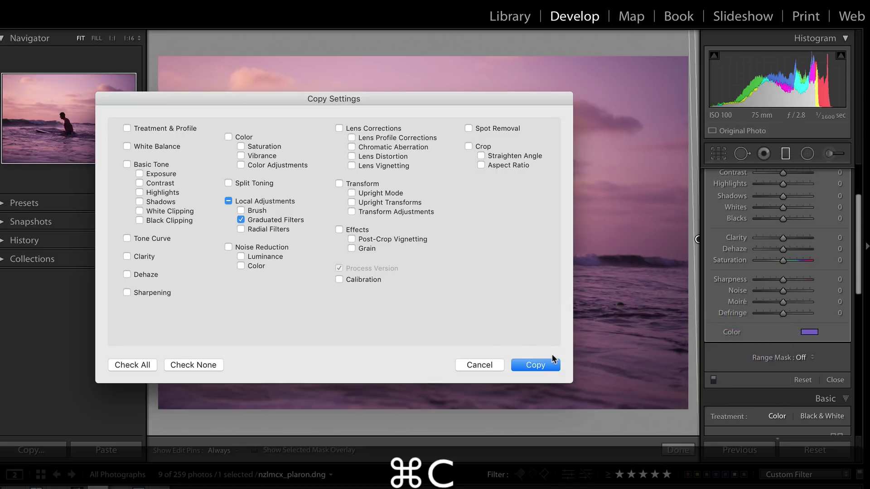
pyautogui.click(536, 365)
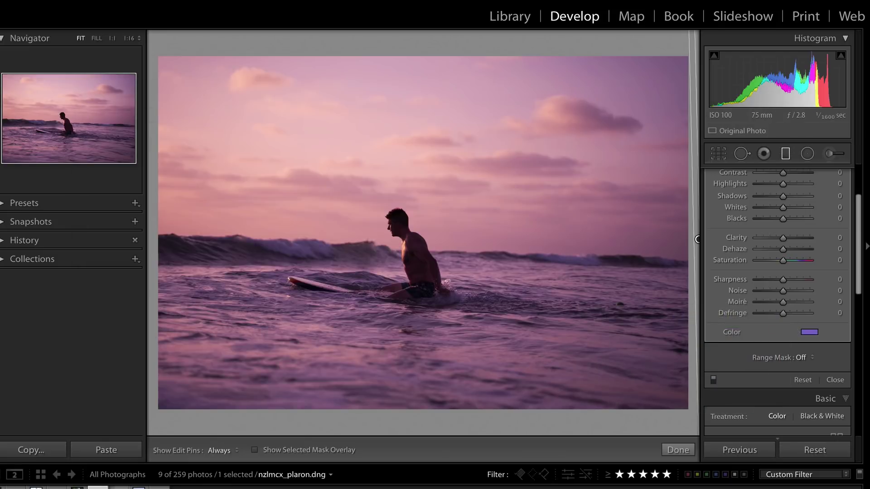
pyautogui.press('Left')
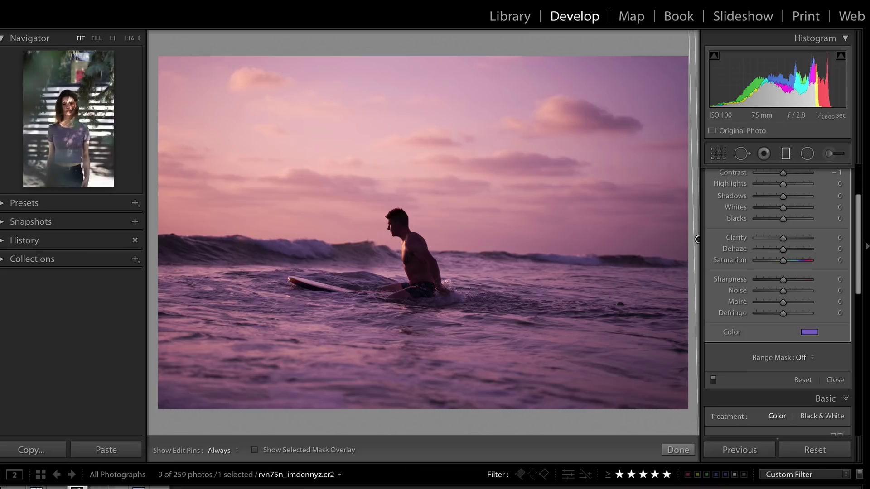
pyautogui.press('super+v')
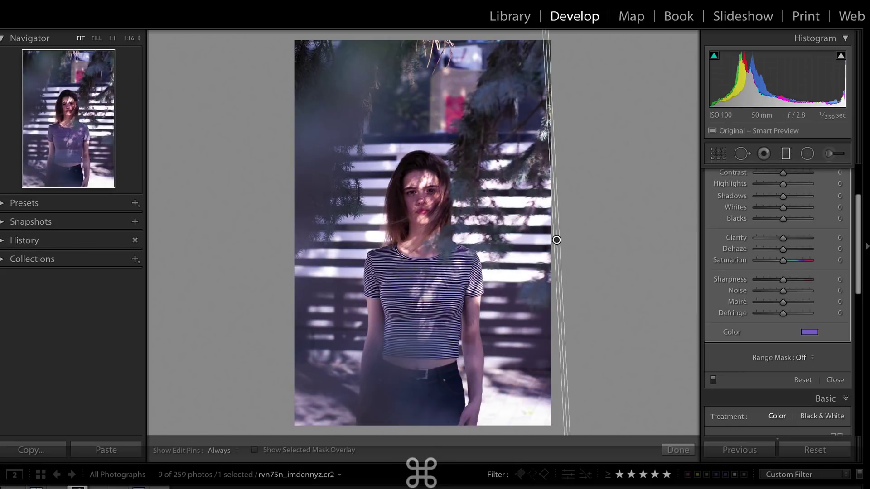
pyautogui.press('Left')
pyautogui.press('super+v')
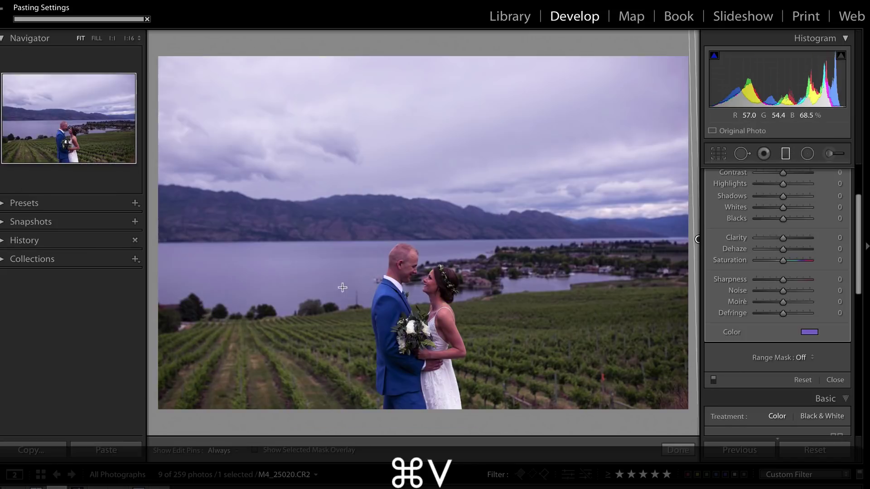
pyautogui.press('Left')
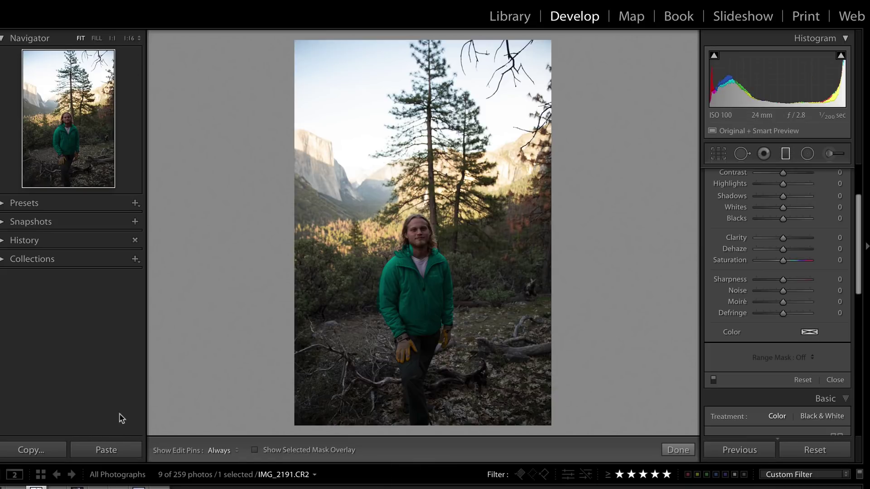
pyautogui.press('super+v')
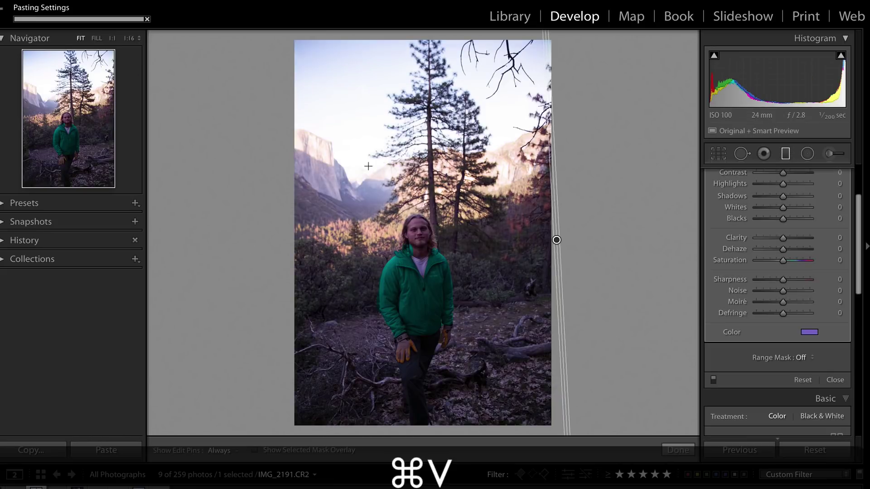
# Recolour the hiker photo's filter to a warm salmon tint (hue 11, 43%).
pyautogui.click(811, 332)
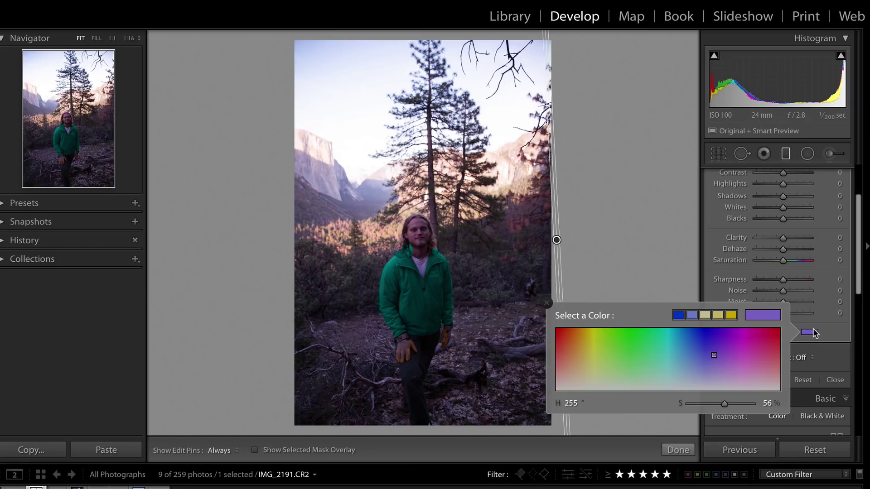
pyautogui.moveTo(751, 346); pyautogui.dragTo(562, 362)
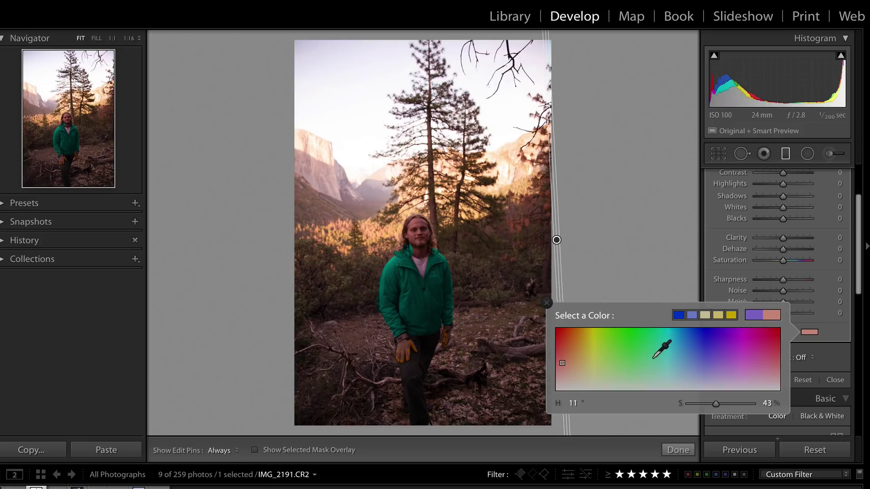
pyautogui.click(548, 305)
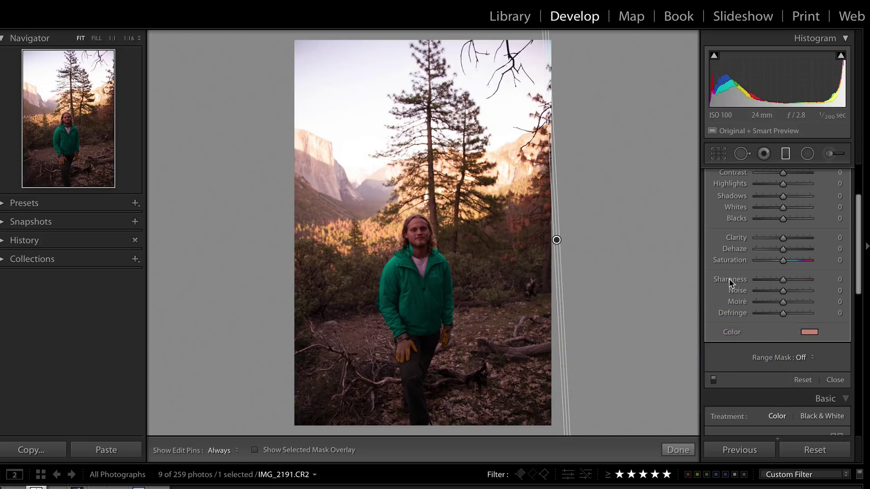
pyautogui.scroll(3, 732, 281)
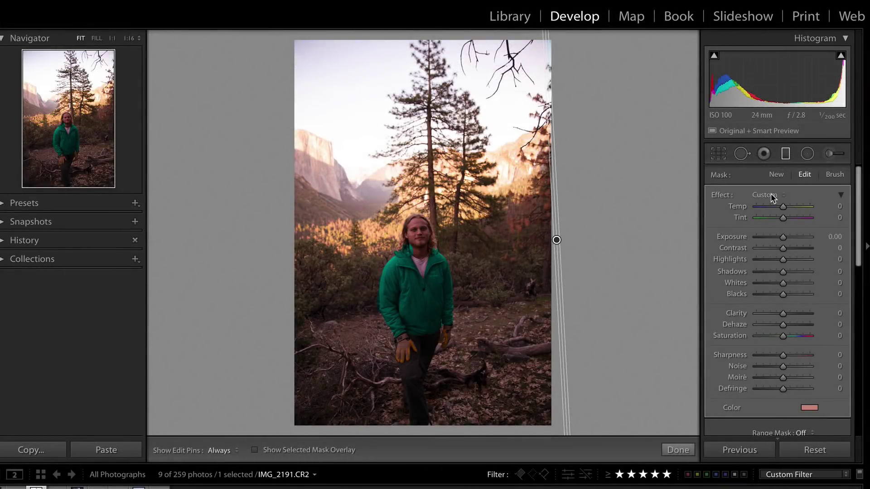
# Save the salmon filter settings as a new Effect preset named 'Color Tint'.
pyautogui.click(1, 208)
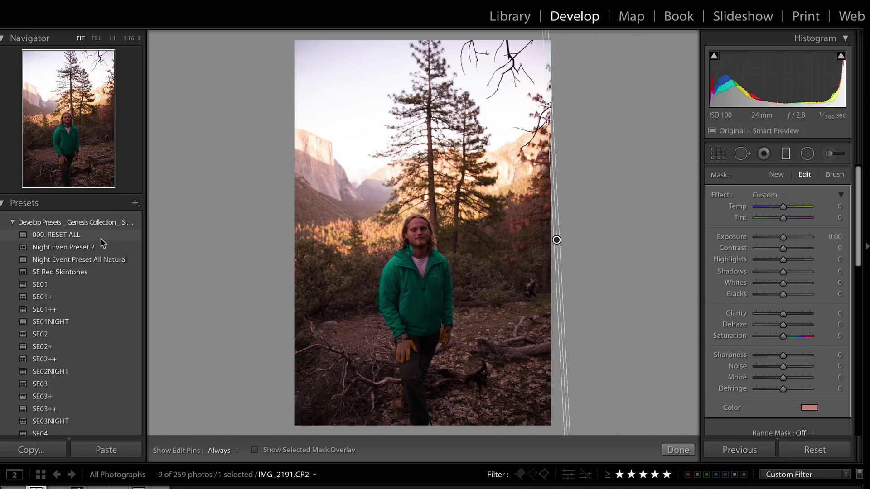
pyautogui.click(767, 198)
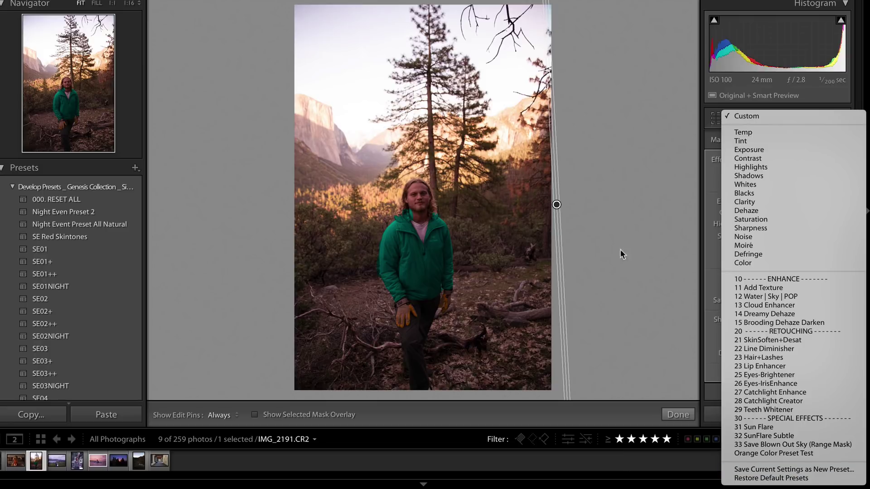
pyautogui.click(792, 469)
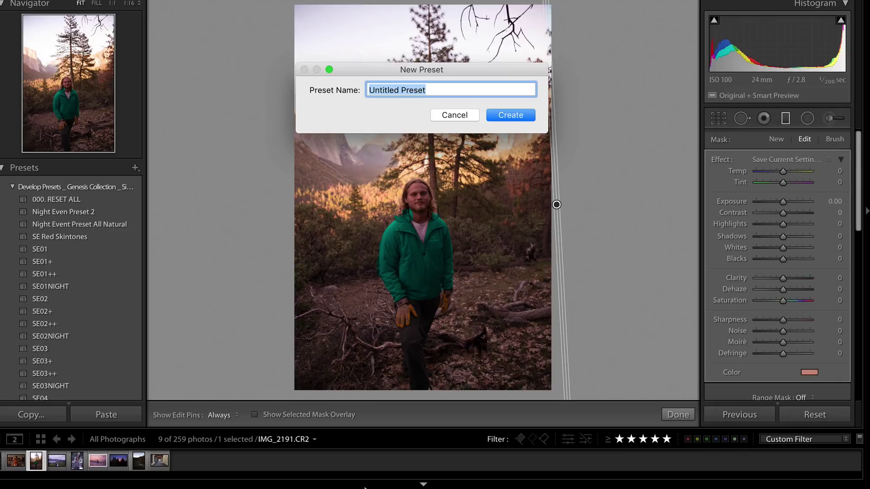
pyautogui.write('Color Tint')
pyautogui.press('Return')
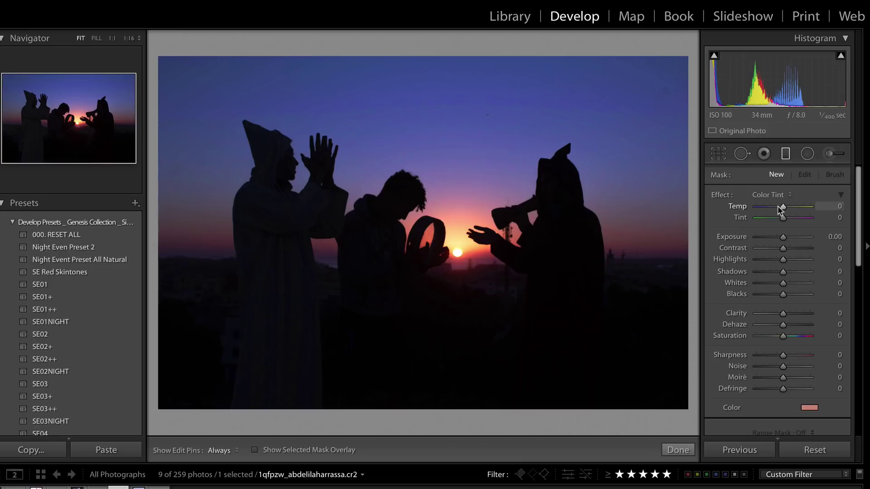
# With Color Tint as the effect, drag a graduated filter across the sunset photo.
pyautogui.click(776, 197)
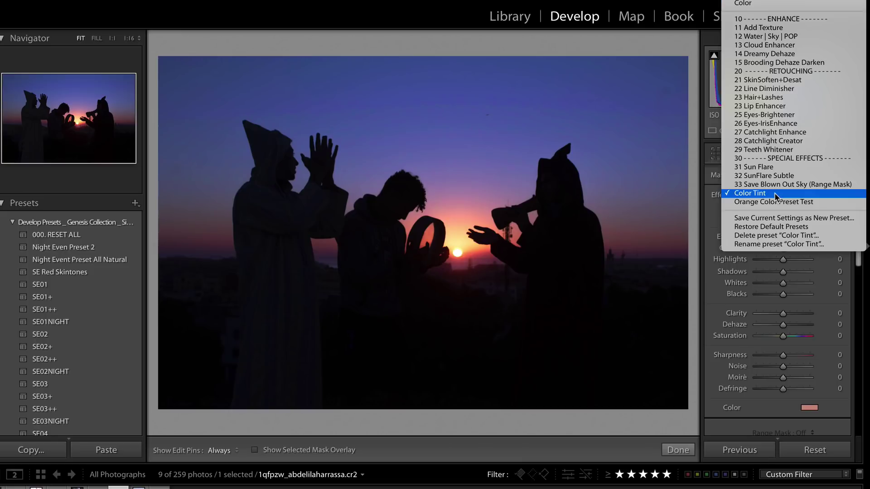
pyautogui.click(779, 198)
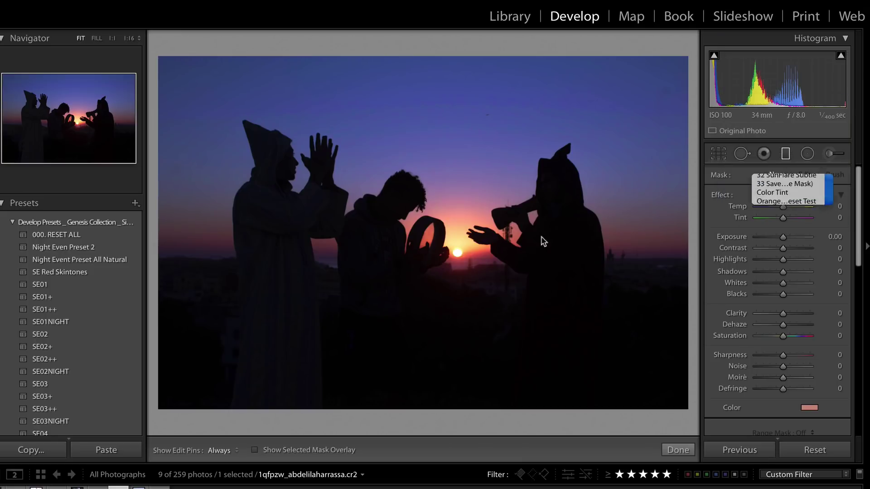
pyautogui.moveTo(154, 248); pyautogui.dragTo(697, 257)
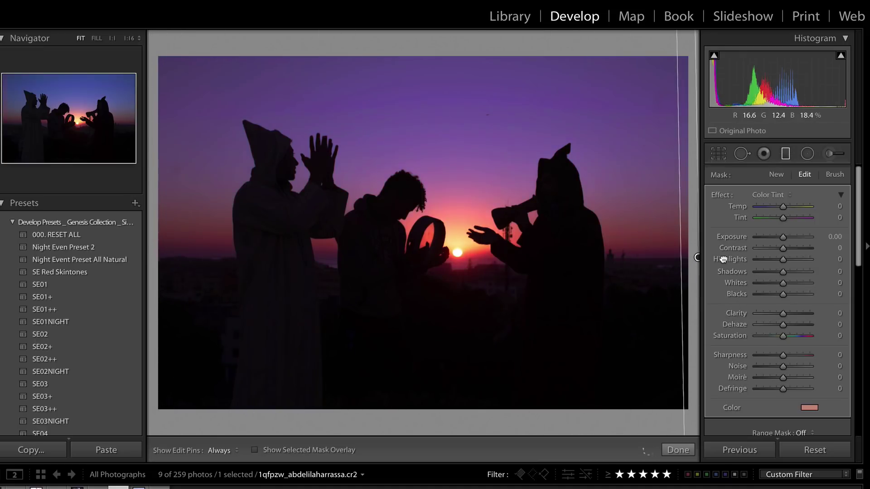
pyautogui.press('Return')
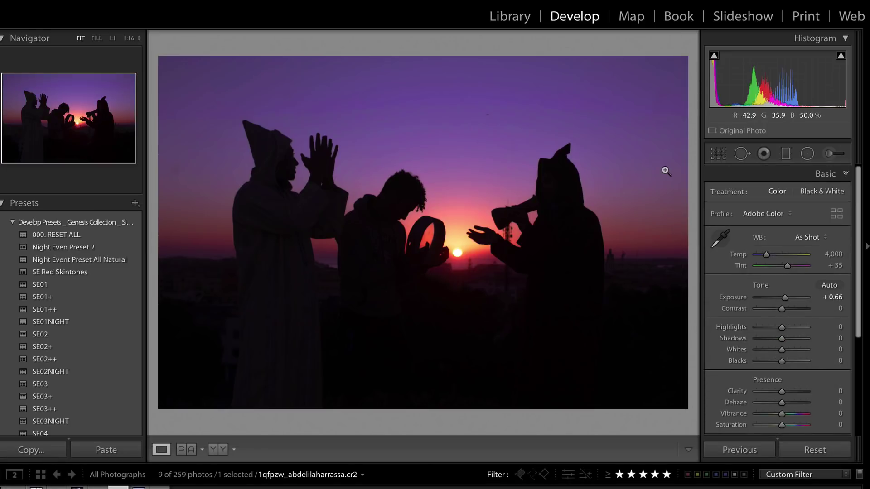
# Browse the Effect preset list and its groups, leaving Color Tint selected.
pyautogui.press('m')
pyautogui.click(774, 193)
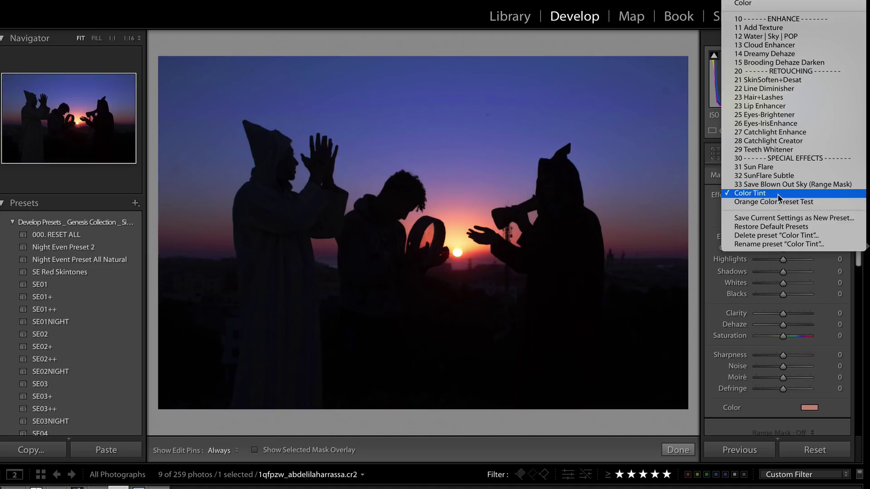
pyautogui.click(775, 198)
pyautogui.click(776, 196)
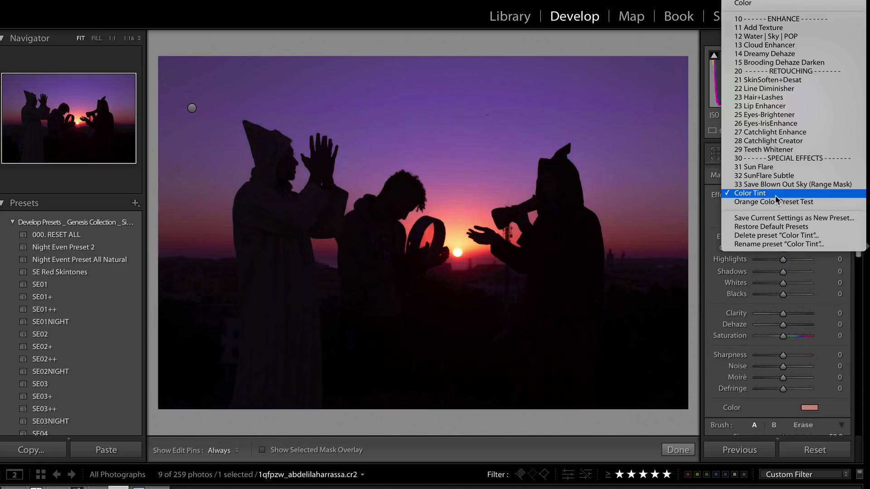
pyautogui.click(784, 158)
pyautogui.click(802, 196)
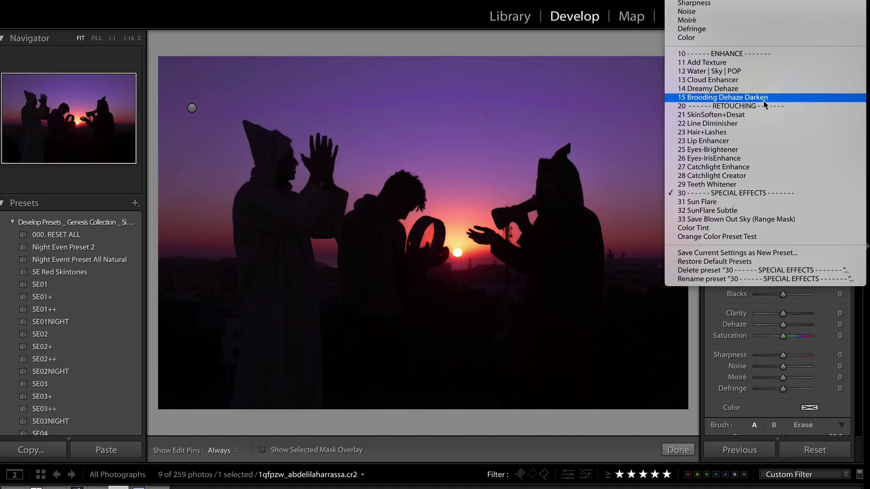
pyautogui.click(305, 371)
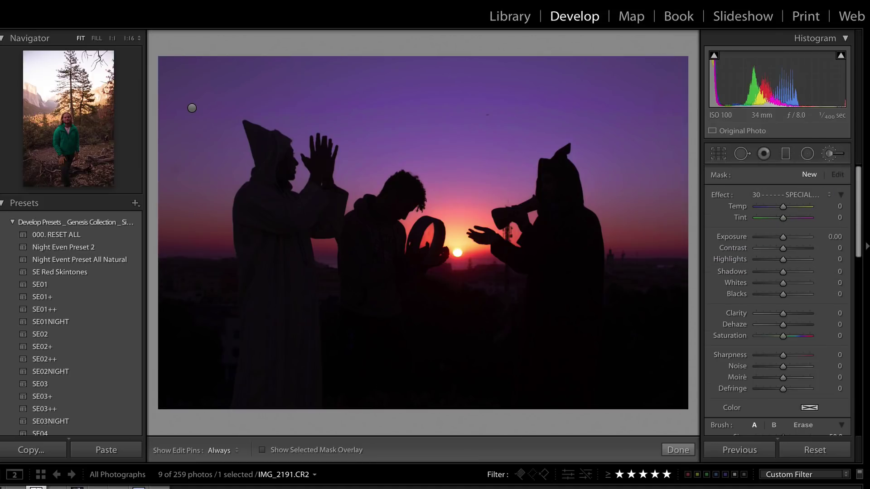
# On the truck portrait, choose the 31 Sun Flare effect and draw an ellipse at the upper left.
pyautogui.press('Right')
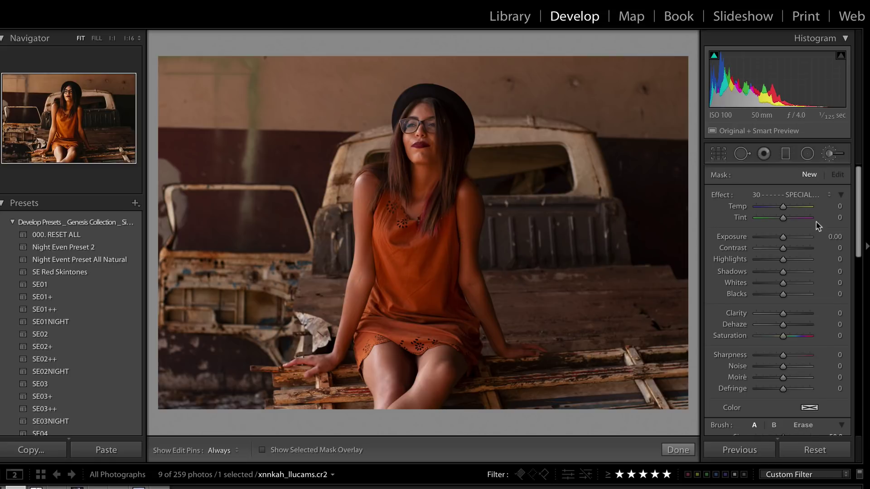
pyautogui.click(790, 196)
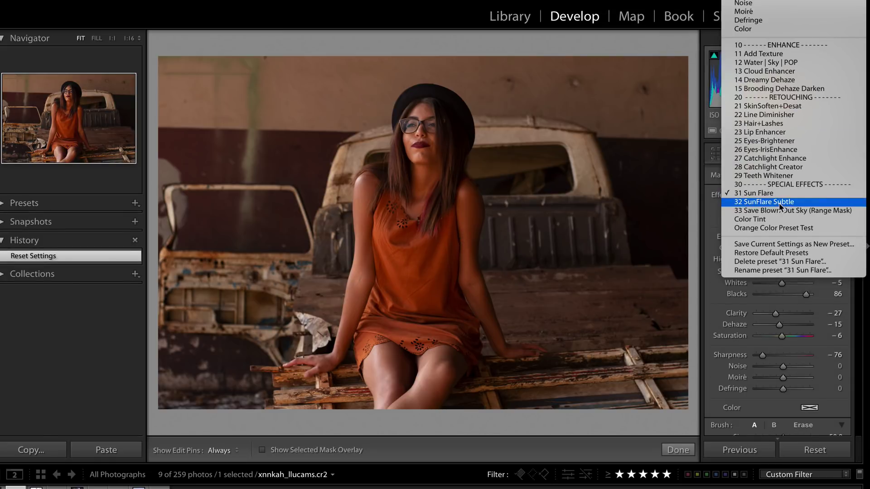
pyautogui.click(783, 193)
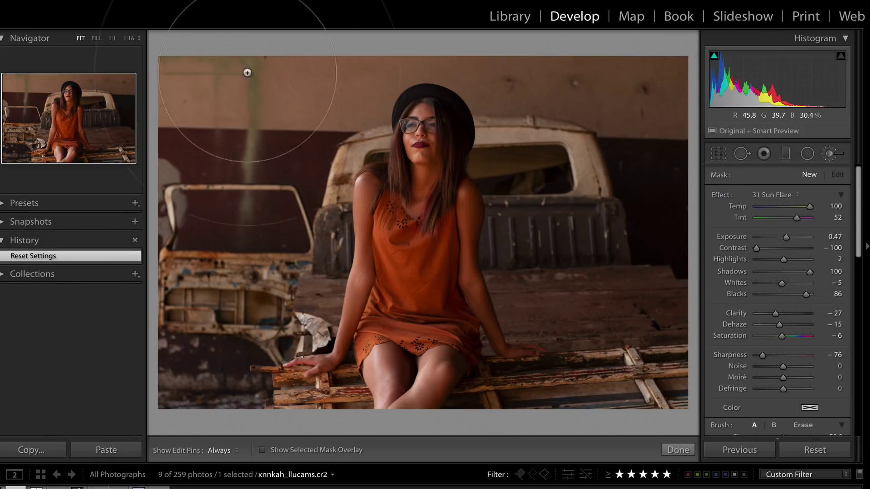
pyautogui.click(807, 154)
pyautogui.moveTo(154, 47)
pyautogui.mouseDown()
pyautogui.moveTo(425, 153)
pyautogui.moveTo(469, 74)
pyautogui.mouseUp()
pyautogui.click(337, 73)
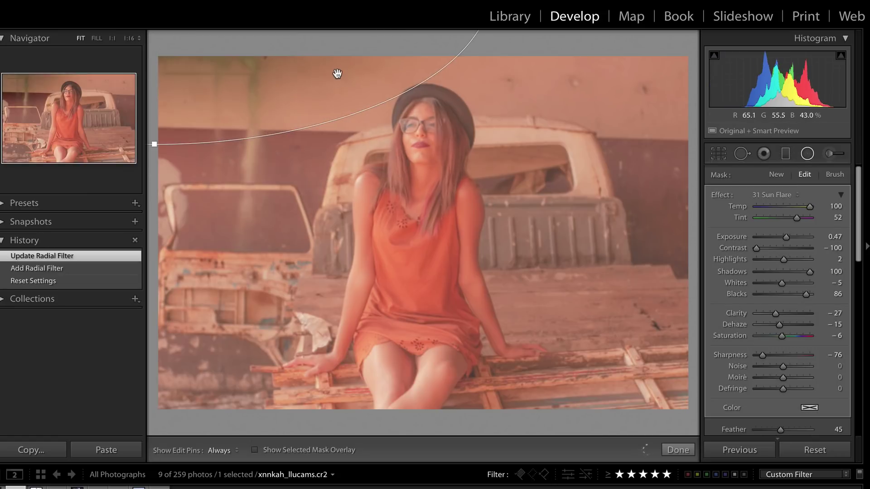
# Reposition the Sun Flare ellipse, commit it, and compare before and after.
pyautogui.moveTo(249, 79)
pyautogui.mouseDown()
pyautogui.moveTo(737, 64)
pyautogui.moveTo(219, 89)
pyautogui.moveTo(271, 59)
pyautogui.mouseUp()
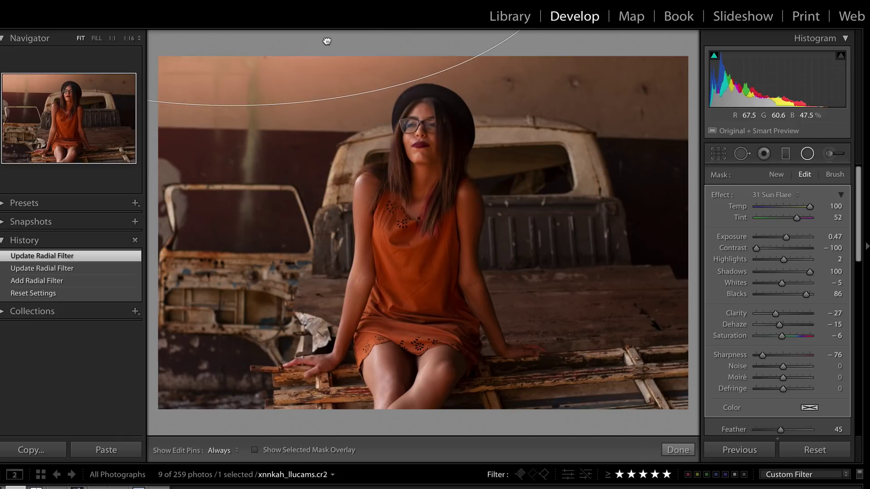
pyautogui.moveTo(271, 60); pyautogui.dragTo(326, 39)
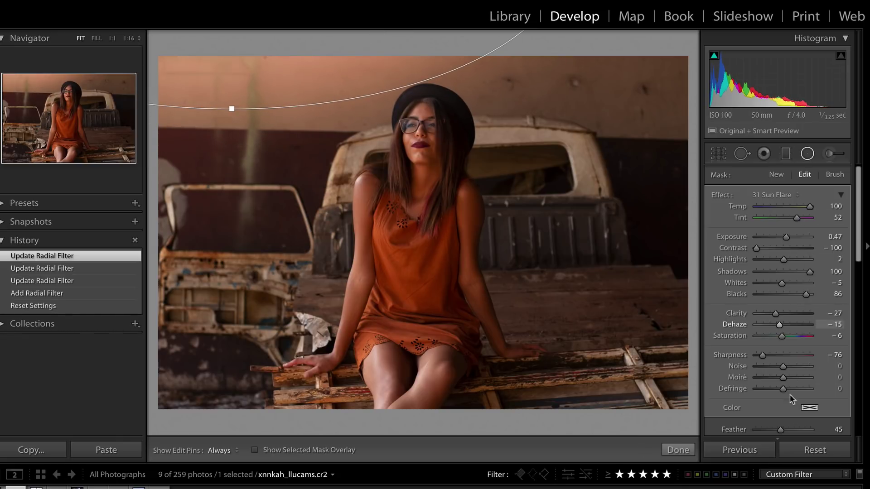
pyautogui.moveTo(262, 63)
pyautogui.mouseDown()
pyautogui.moveTo(267, 81)
pyautogui.moveTo(247, 92)
pyautogui.mouseUp()
pyautogui.press('Return')
pyautogui.press('\\')
pyautogui.press('\\')
pyautogui.press('\\')
pyautogui.press('\\')
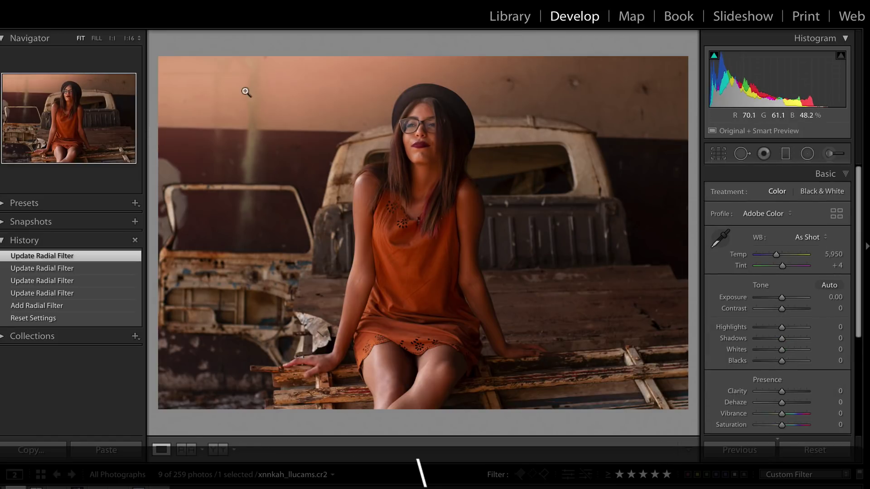
# Reset the radial filter settings and draw a large ellipse around the woman.
pyautogui.click(807, 154)
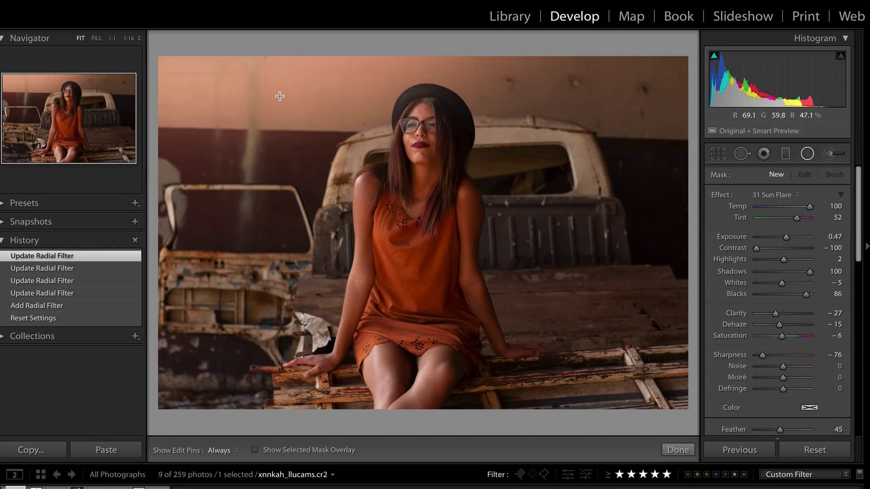
pyautogui.scroll(-3, 858, 367)
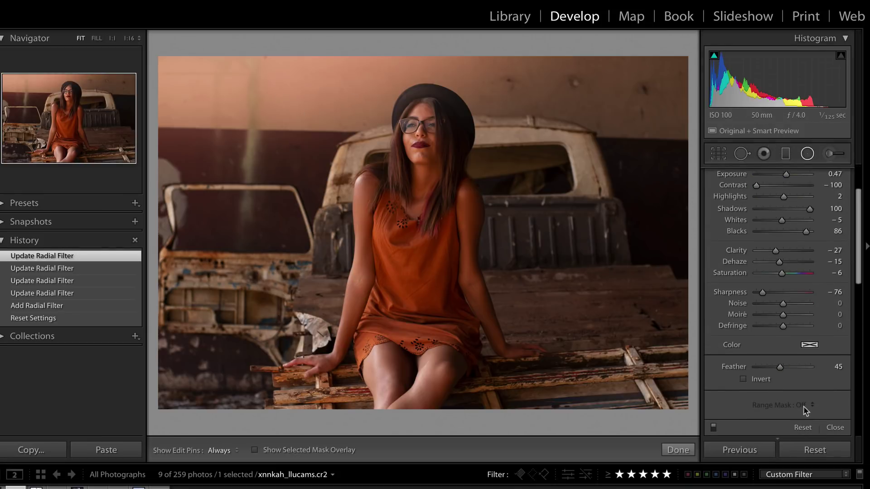
pyautogui.click(802, 428)
pyautogui.moveTo(346, 147)
pyautogui.mouseDown()
pyautogui.moveTo(588, 424)
pyautogui.moveTo(410, 200)
pyautogui.mouseUp()
pyautogui.scroll(3, 819, 255)
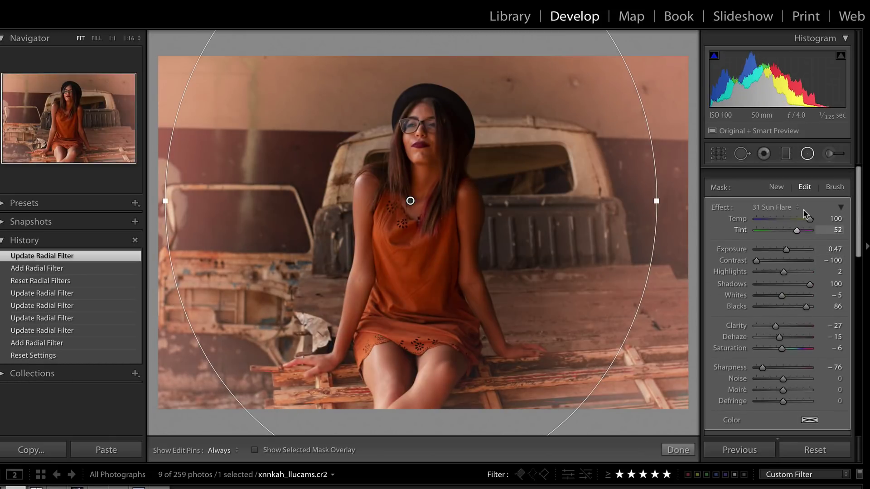
# Apply 15 Brooding Dehaze Darken with Feather 88, commit, and compare with the original.
pyautogui.click(781, 195)
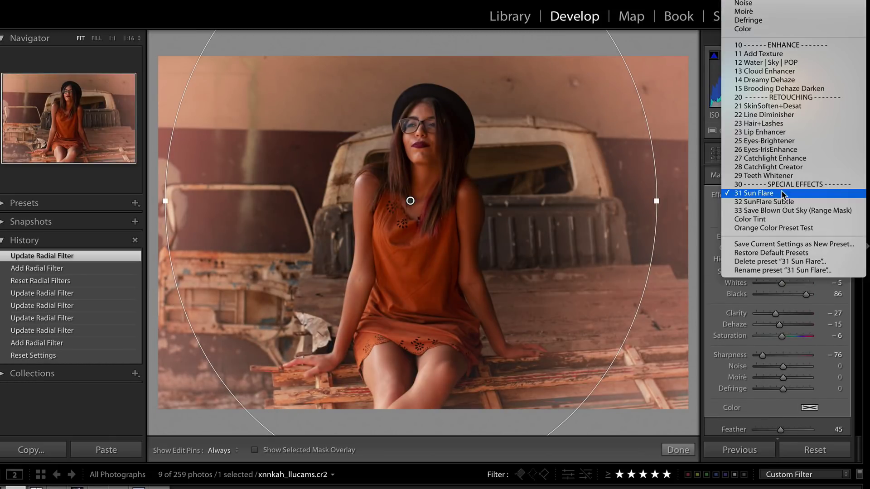
pyautogui.click(797, 89)
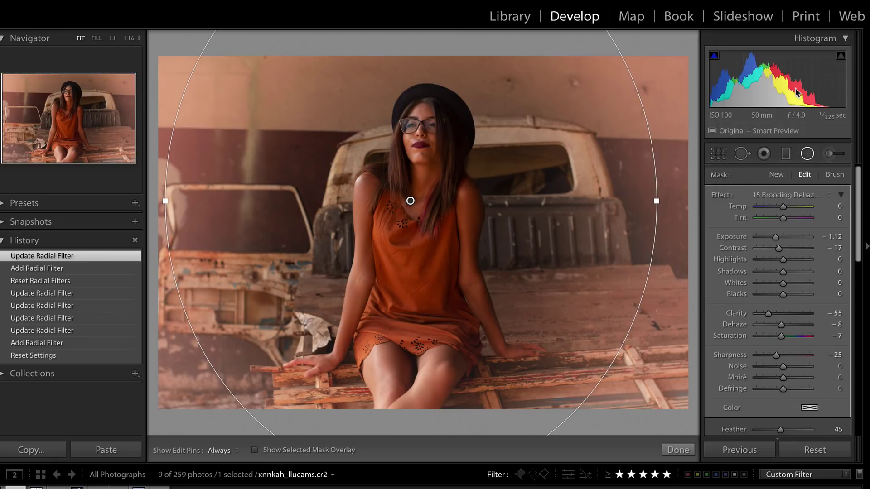
pyautogui.moveTo(485, 202); pyautogui.dragTo(500, 204)
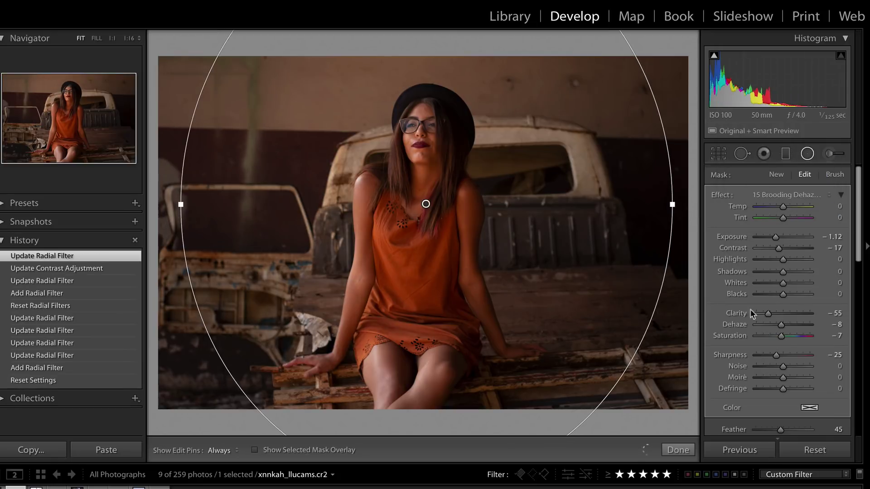
pyautogui.scroll(-5, 758, 313)
pyautogui.click(803, 292)
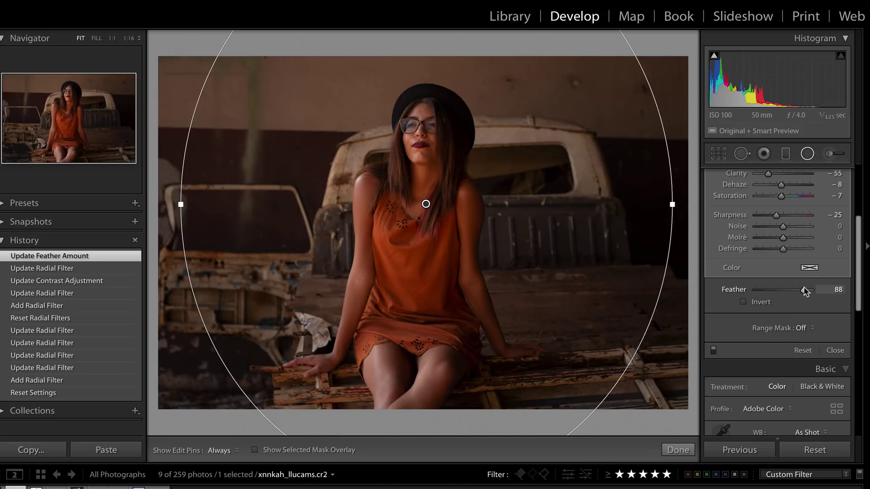
pyautogui.press('\\')
pyautogui.press('\\')
pyautogui.press('\\')
pyautogui.press('\\')
pyautogui.press('Return')
pyautogui.press('\\')
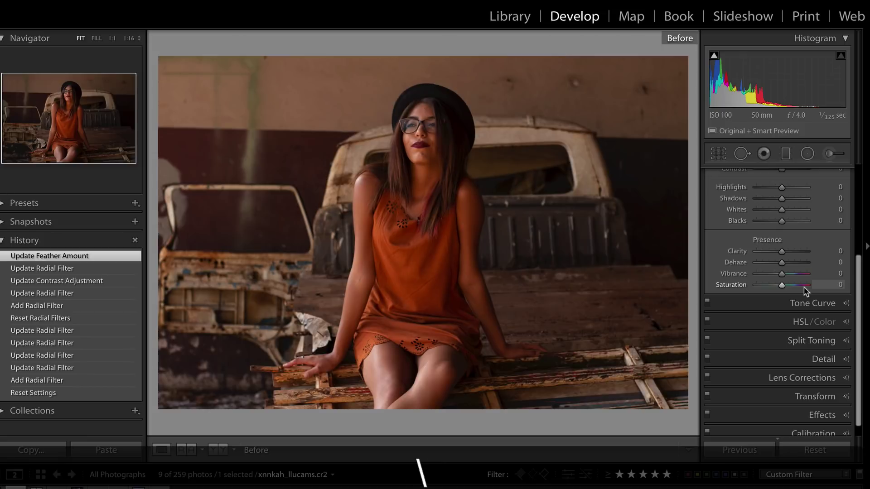
pyautogui.press('\\')
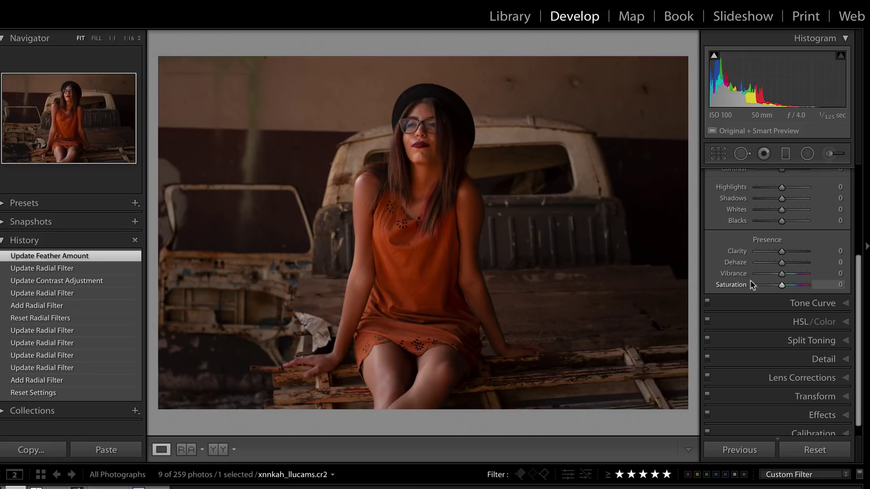
pyautogui.scroll(3, 851, 255)
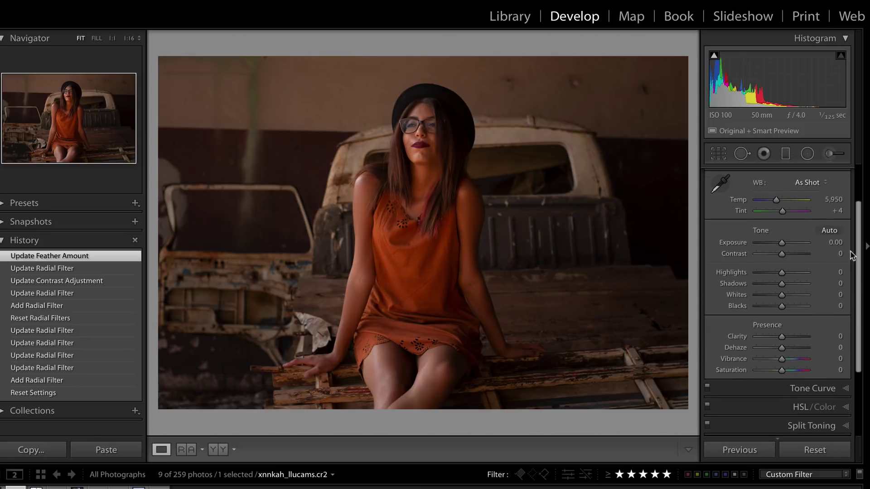
# Switch to the brush, keep mask pins always visible, and paint a stroke on the woman's dress.
pyautogui.click(830, 154)
pyautogui.click(792, 196)
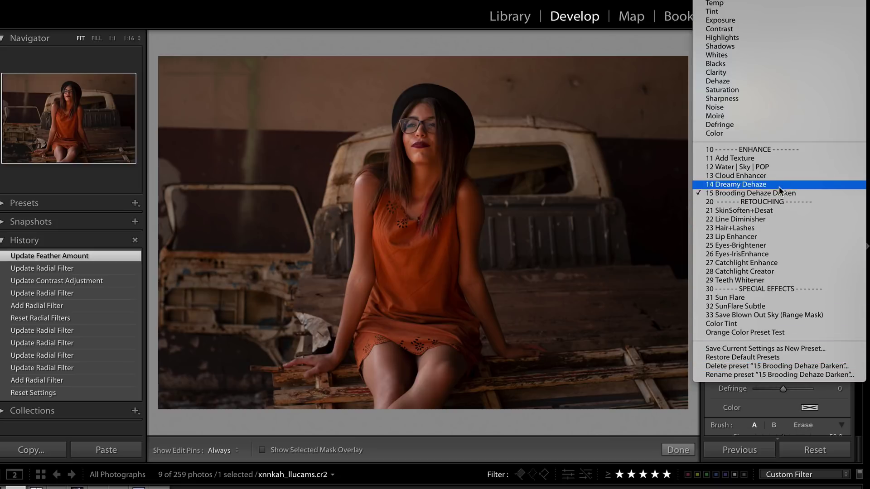
pyautogui.click(493, 240)
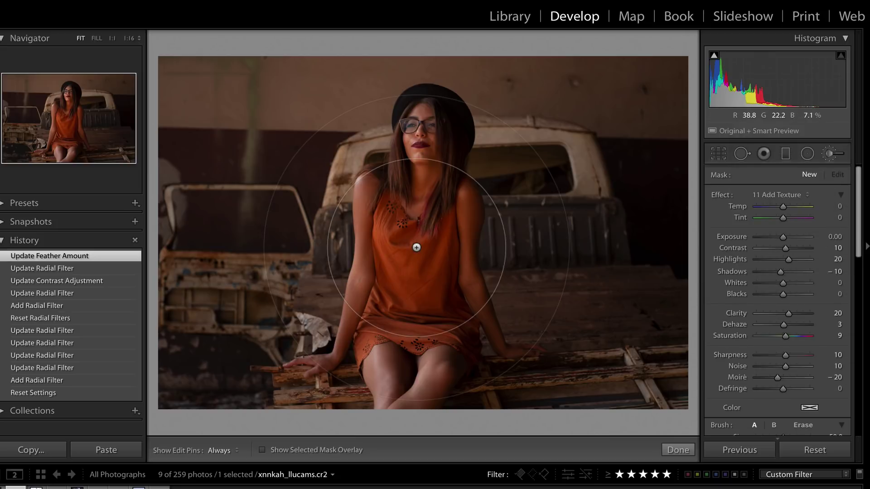
pyautogui.scroll(-3, 417, 248)
pyautogui.press('h')
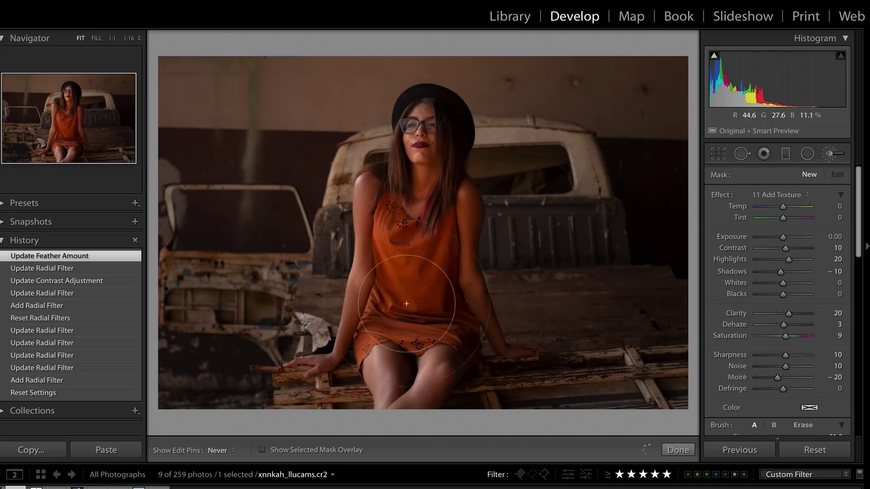
pyautogui.press('h')
pyautogui.click(401, 335)
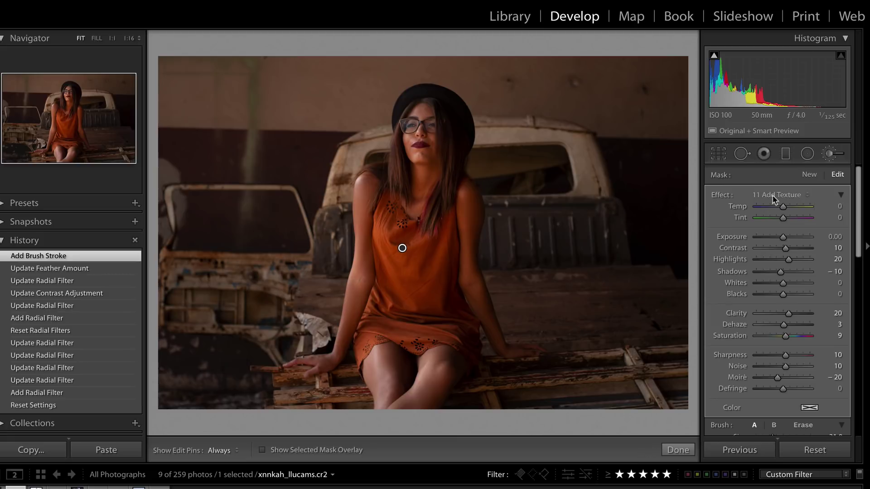
pyautogui.click(790, 196)
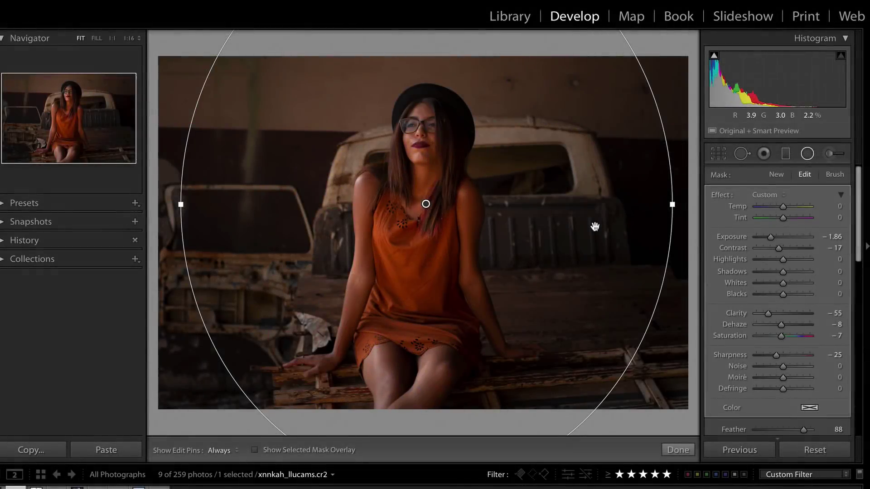
# Invert and revert the radial mask, show the red overlay, and apply the adjustment.
pyautogui.press("'")
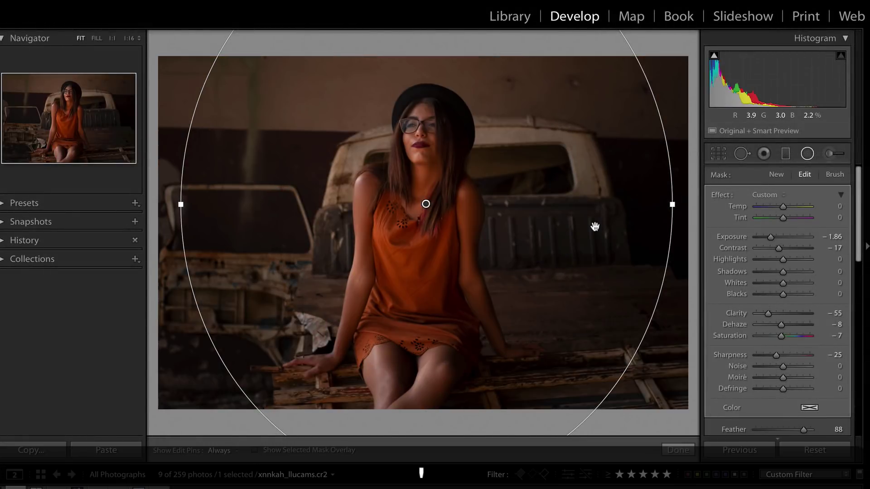
pyautogui.press("'")
pyautogui.press("'")
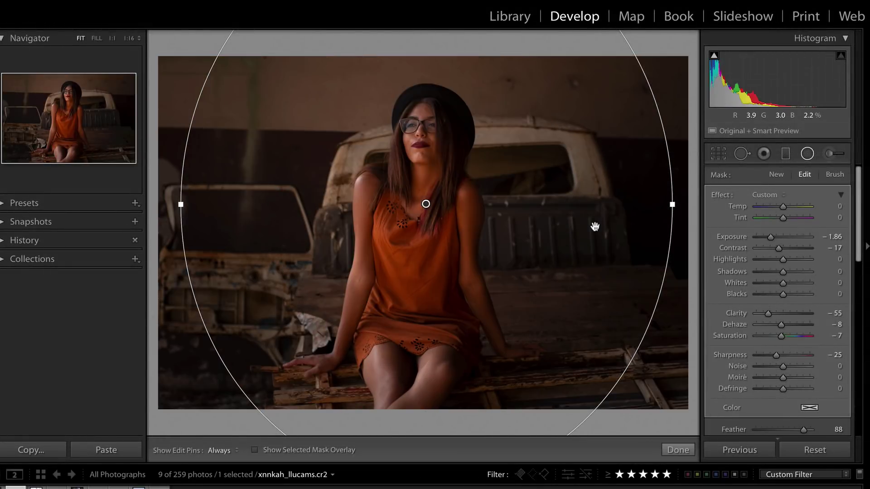
pyautogui.press('o')
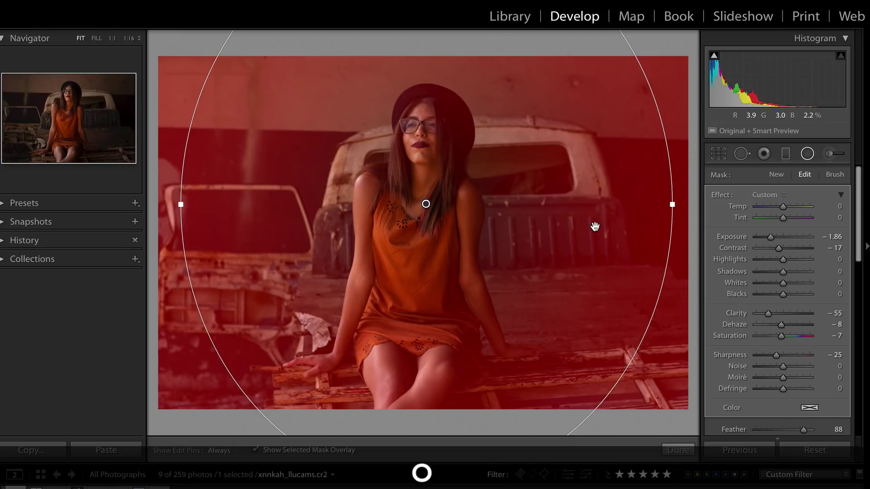
pyautogui.press("'")
pyautogui.press("'")
pyautogui.press("'")
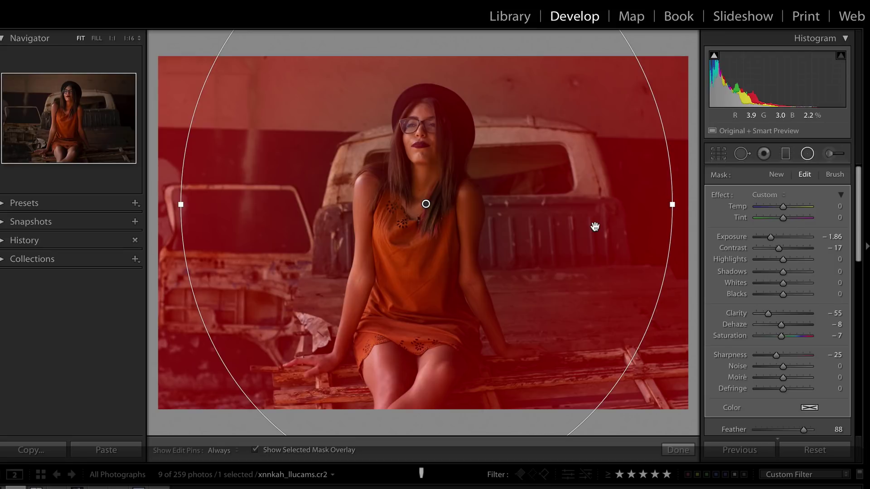
pyautogui.press('Return')
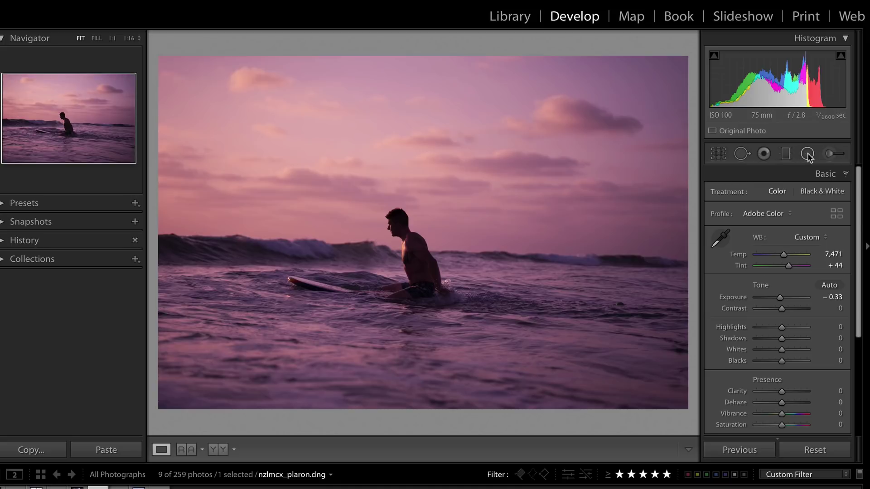
# Draw a radial ellipse around the surfer, center it, and hide the overlay.
pyautogui.click(807, 154)
pyautogui.moveTo(424, 286); pyautogui.dragTo(540, 402)
pyautogui.moveTo(431, 324)
pyautogui.mouseDown()
pyautogui.moveTo(509, 346)
pyautogui.moveTo(493, 341)
pyautogui.mouseUp()
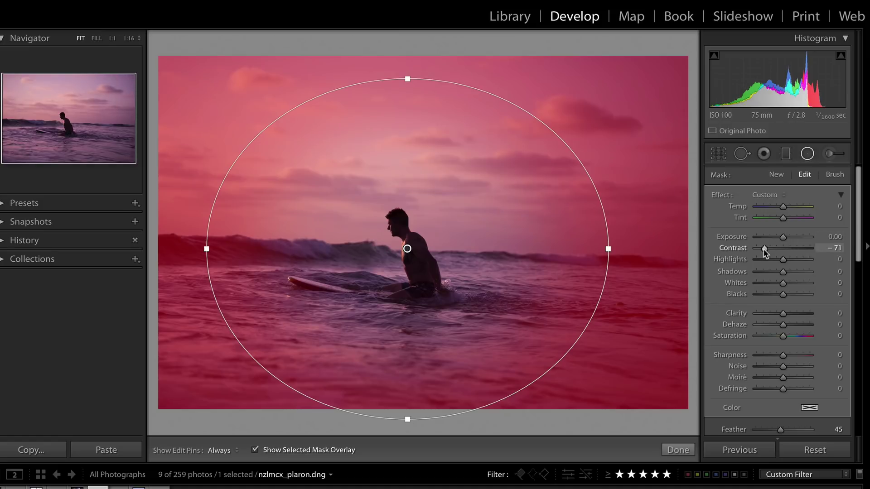
pyautogui.press('o')
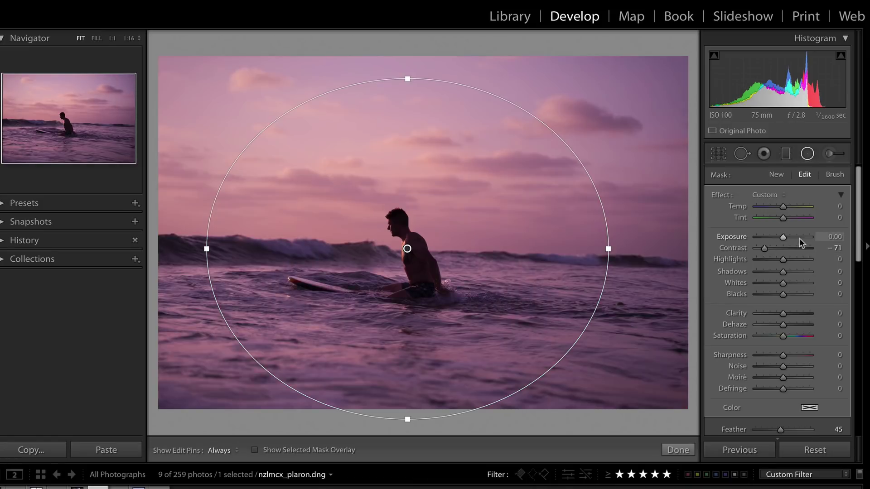
# Raise the ellipse's exposure to 0.48, lower global exposure two steps, commit, and compare.
pyautogui.moveTo(802, 237)
pyautogui.mouseDown()
pyautogui.moveTo(767, 236)
pyautogui.moveTo(786, 236)
pyautogui.mouseUp()
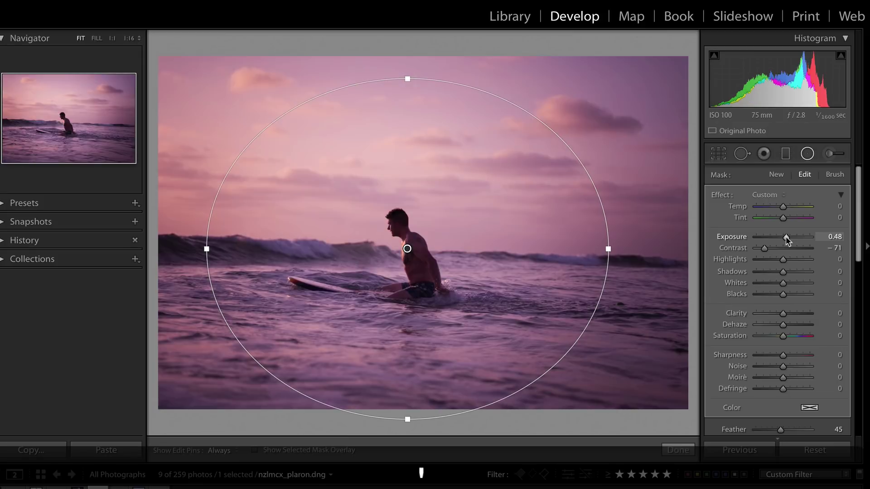
pyautogui.hotkey('shift', '-')
pyautogui.hotkey('shift', '-')
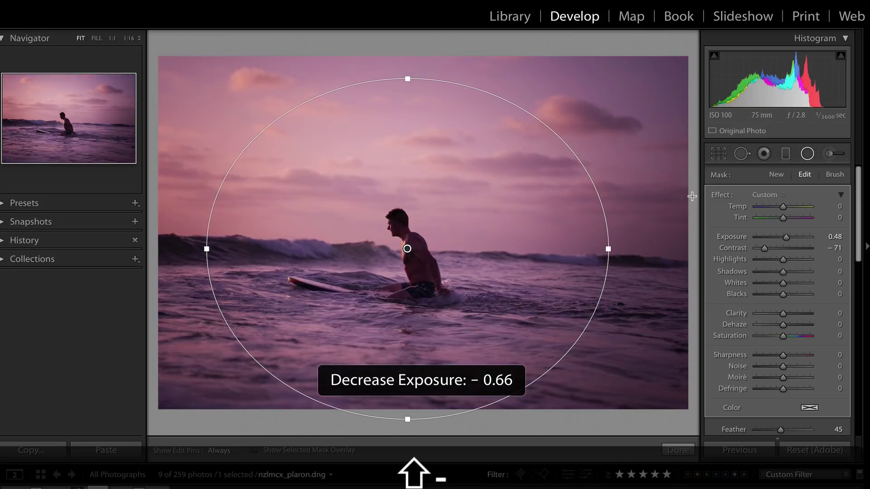
pyautogui.hotkey('shift', '-')
pyautogui.press('Return')
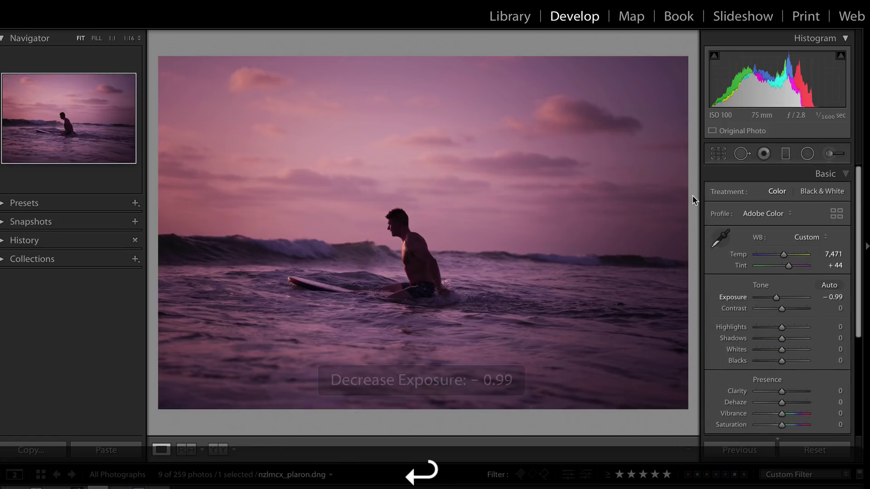
pyautogui.press('\\')
pyautogui.press('\\')
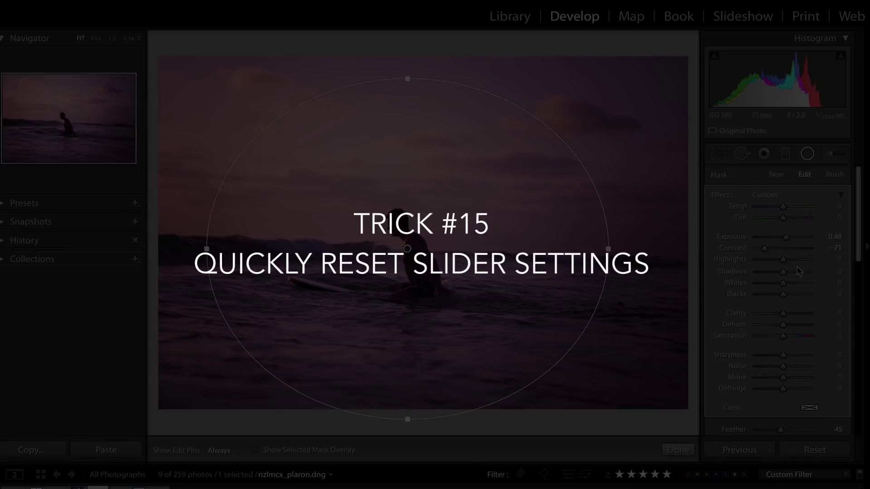
# Raise the ellipse's highlights to 56, along with blacks, clarity, dehaze and saturation.
pyautogui.click(798, 261)
pyautogui.click(803, 294)
pyautogui.click(798, 313)
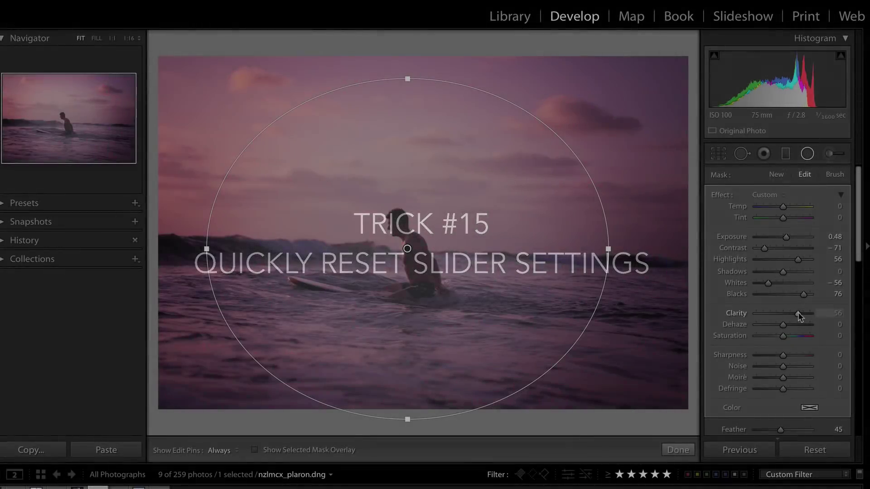
pyautogui.click(796, 324)
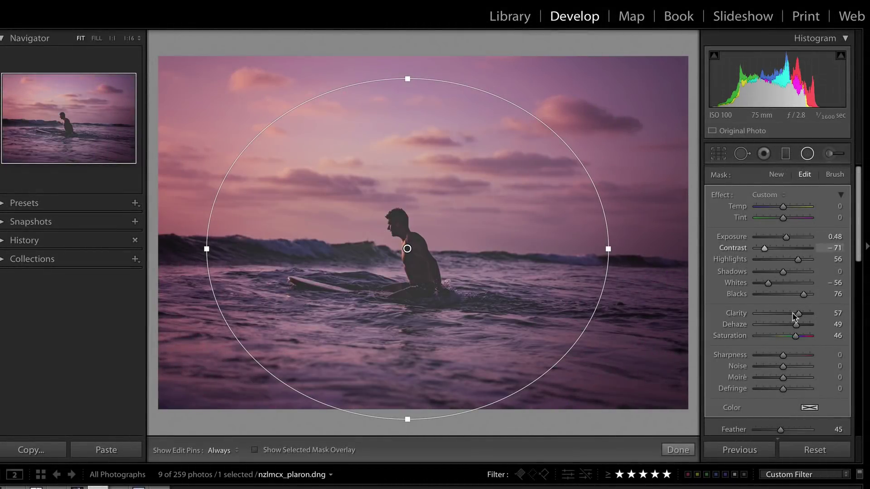
# Zero the contrast, highlights, whites, blacks, clarity, dehaze and saturation sliders.
pyautogui.doubleClick(764, 248)
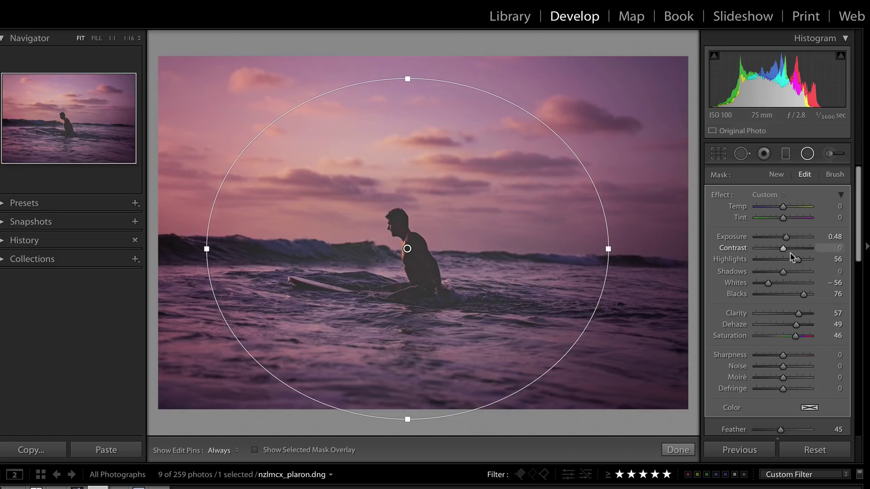
pyautogui.doubleClick(796, 258)
pyautogui.doubleClick(769, 284)
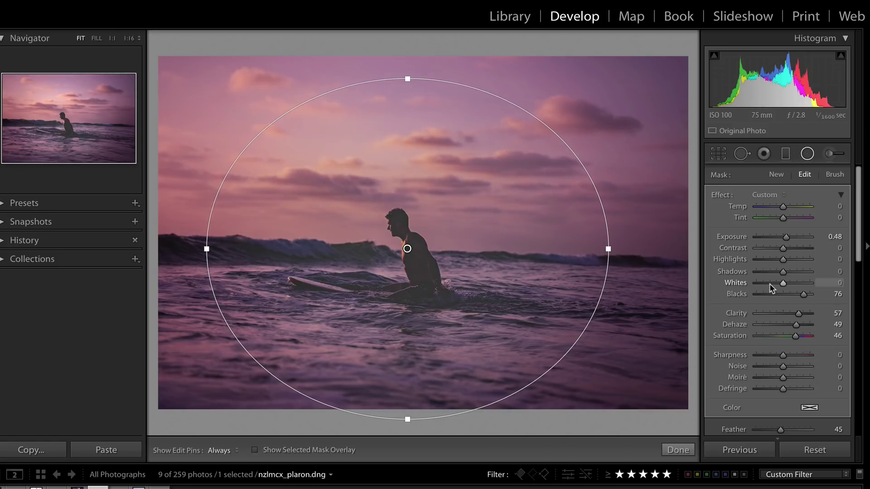
pyautogui.click(802, 296)
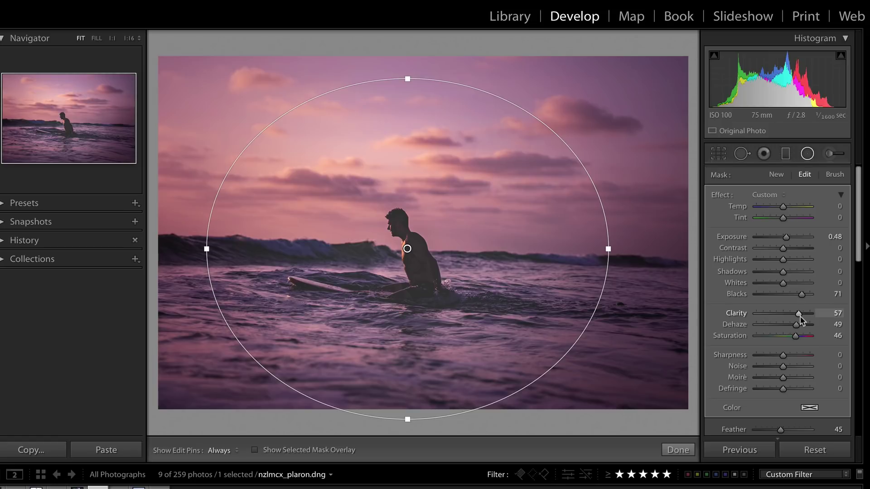
pyautogui.doubleClick(800, 309)
pyautogui.doubleClick(803, 295)
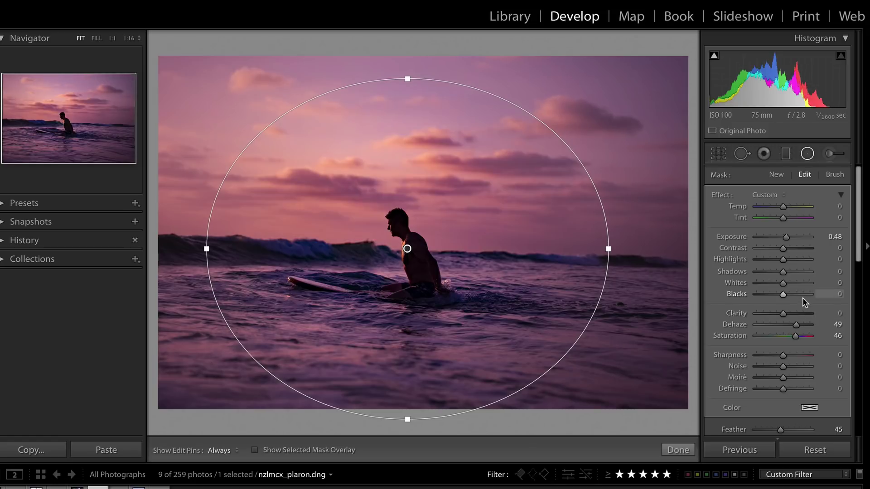
pyautogui.doubleClick(797, 326)
pyautogui.doubleClick(797, 337)
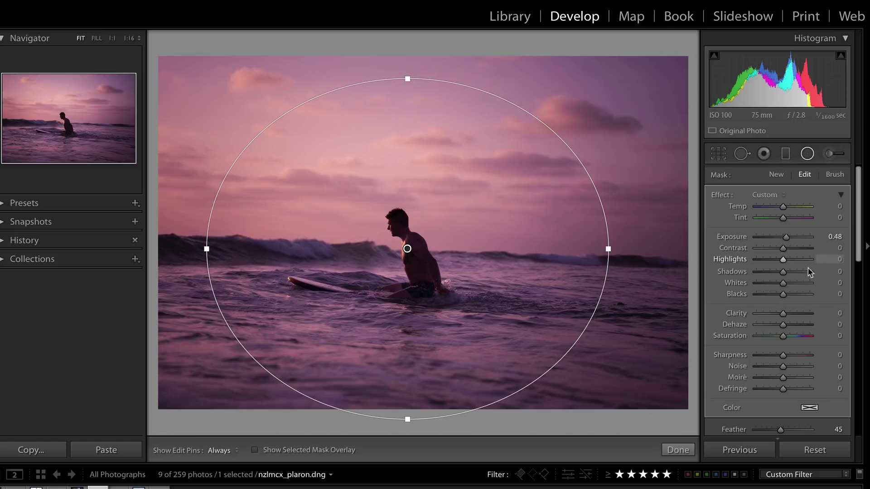
# Zero the exposure and clear all effect settings with Option-Reset, closing the adjustment.
pyautogui.moveTo(797, 236); pyautogui.dragTo(786, 239)
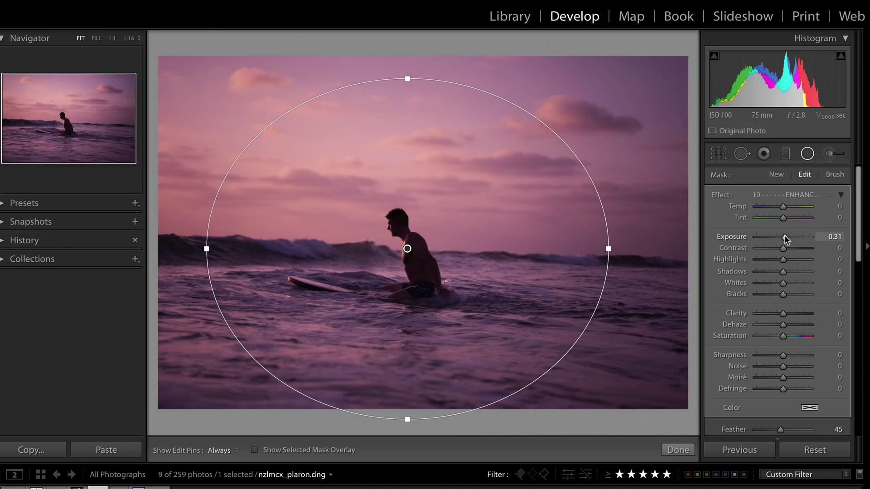
pyautogui.doubleClick(786, 235)
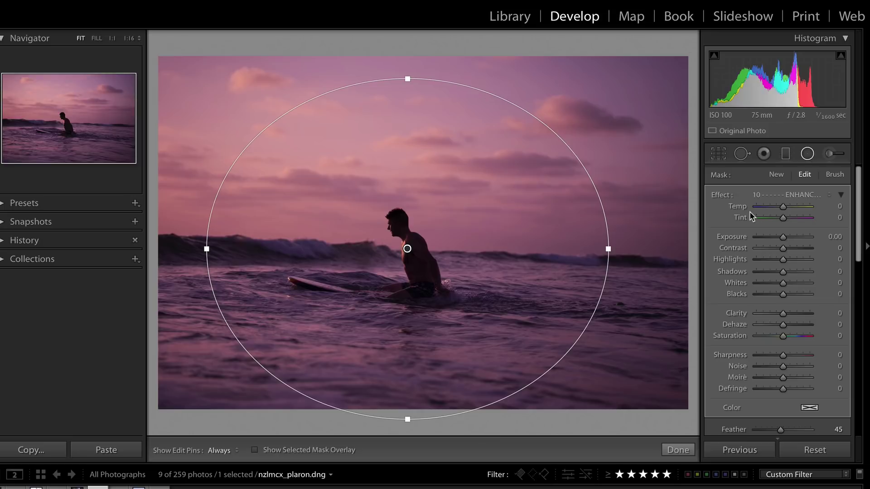
pyautogui.press('alt')
pyautogui.click(678, 450)
pyautogui.scroll(-1, 825, 353)
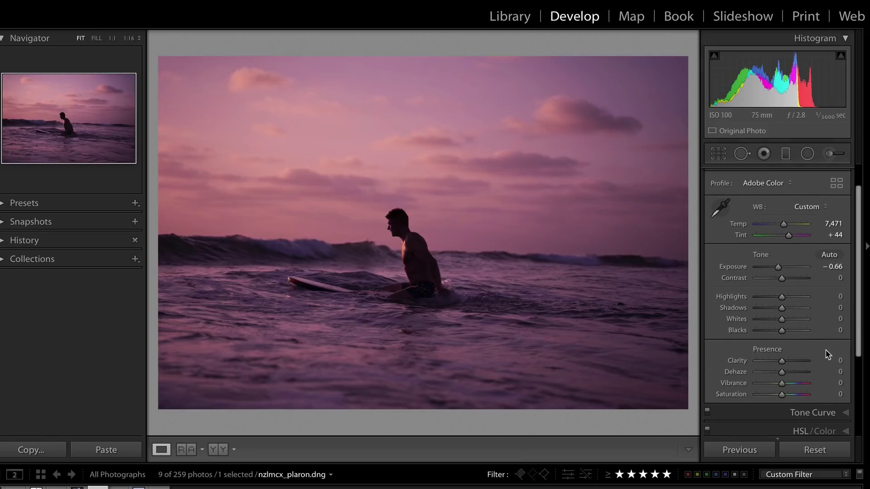
# Reset the photo's global exposure to zero and show the mask overlay.
pyautogui.press('alt')
pyautogui.keyDown('alt'); pyautogui.click(773, 255); pyautogui.keyUp('alt')
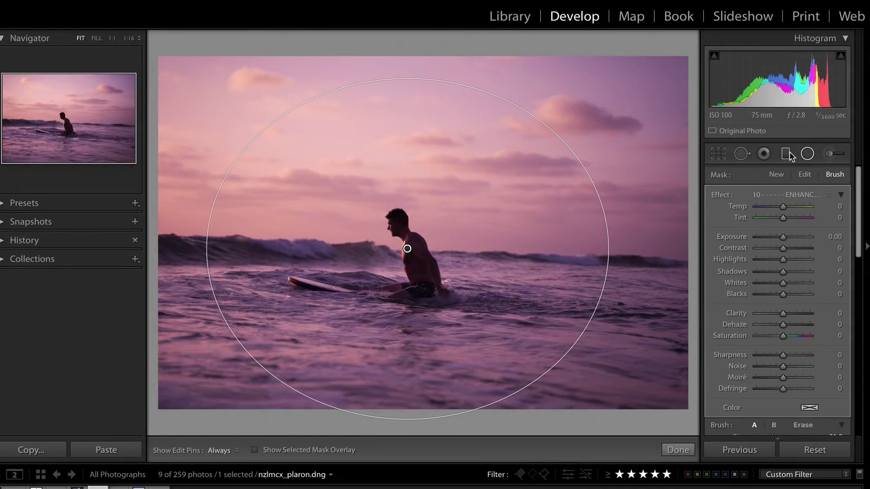
pyautogui.press('o')
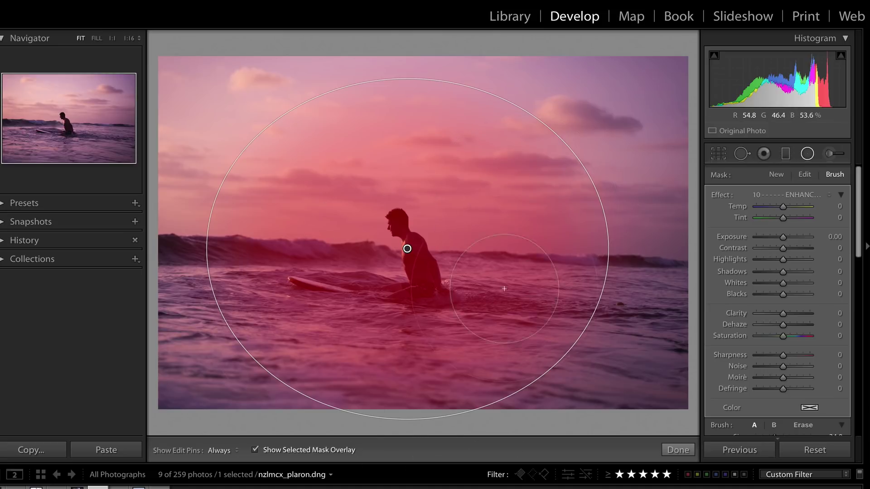
pyautogui.scroll(-3, 753, 308)
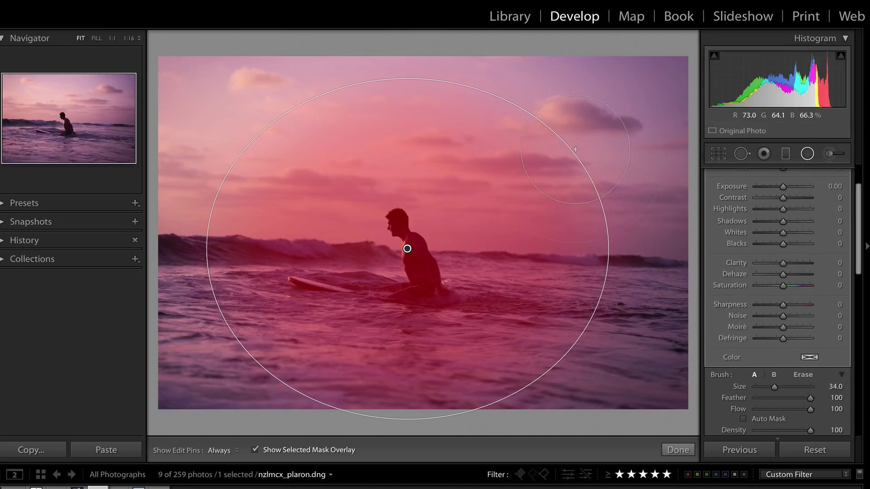
# Brush the radial mask over the upper-right sky, left sky and waves, then switch to erasing.
pyautogui.press('h')
pyautogui.moveTo(632, 196); pyautogui.dragTo(641, 129)
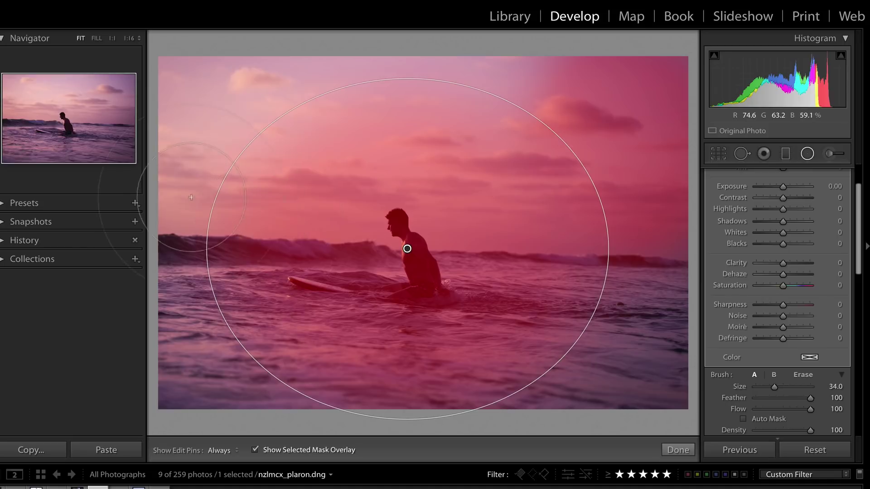
pyautogui.moveTo(408, 247)
pyautogui.mouseDown()
pyautogui.moveTo(146, 60)
pyautogui.moveTo(583, 391)
pyautogui.moveTo(713, 382)
pyautogui.mouseUp()
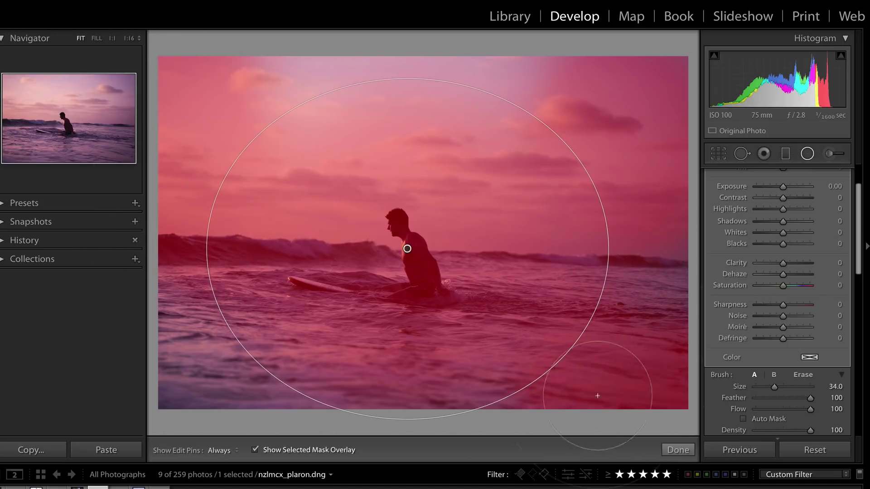
pyautogui.press('alt')
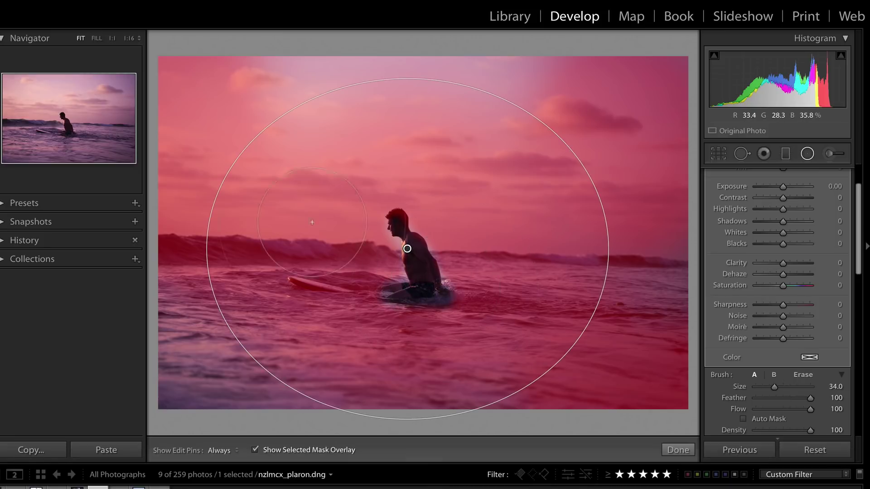
pyautogui.click(831, 155)
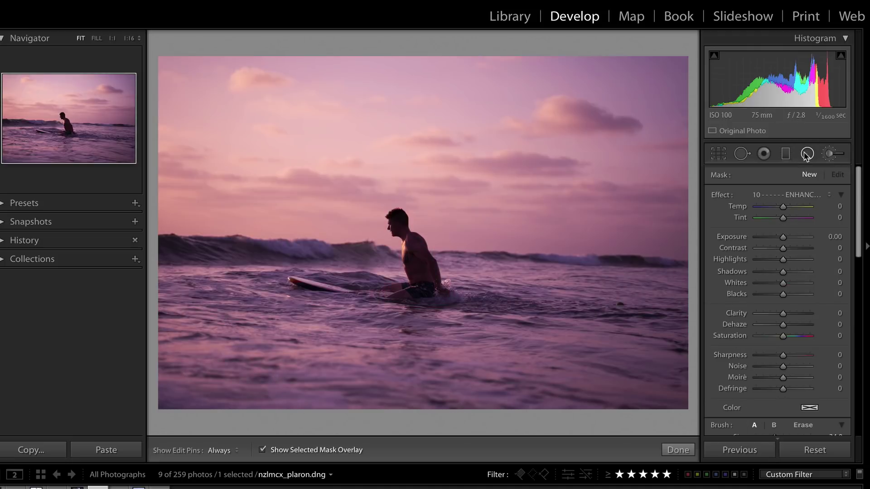